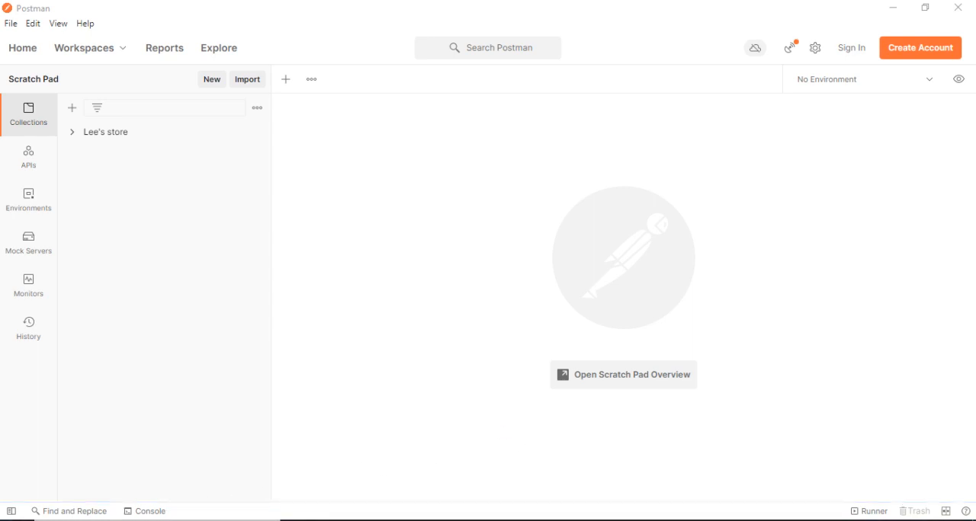
Launch Apache JMeter from the apache-jmeter-5.4.1 bin folder and maximize its window.
{"action": "key", "text": "super+s"}
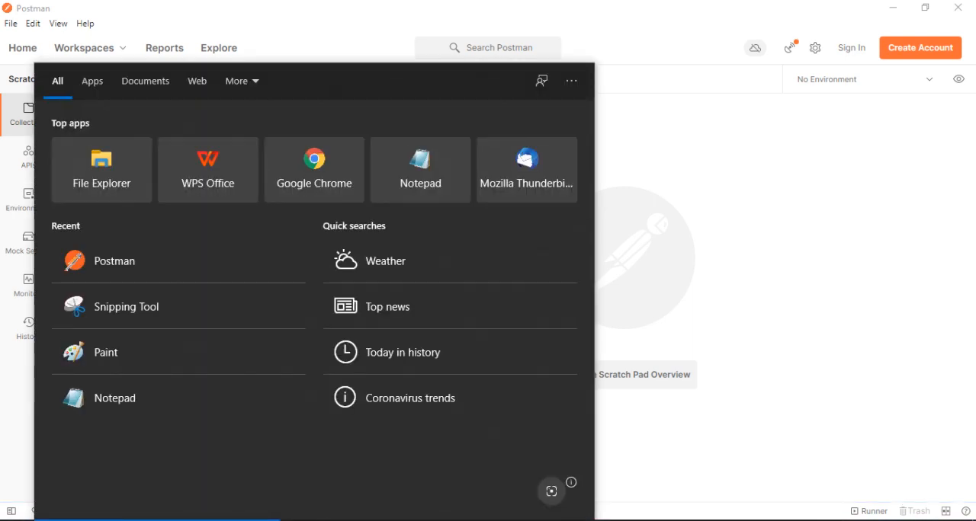
{"action": "type", "text": "jmet"}
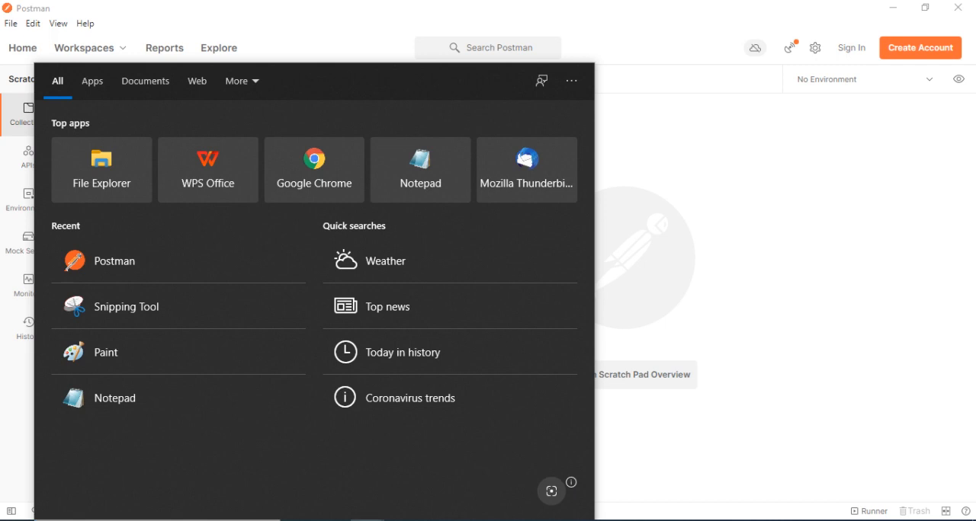
{"action": "left_click", "coordinate": [368, 520]}
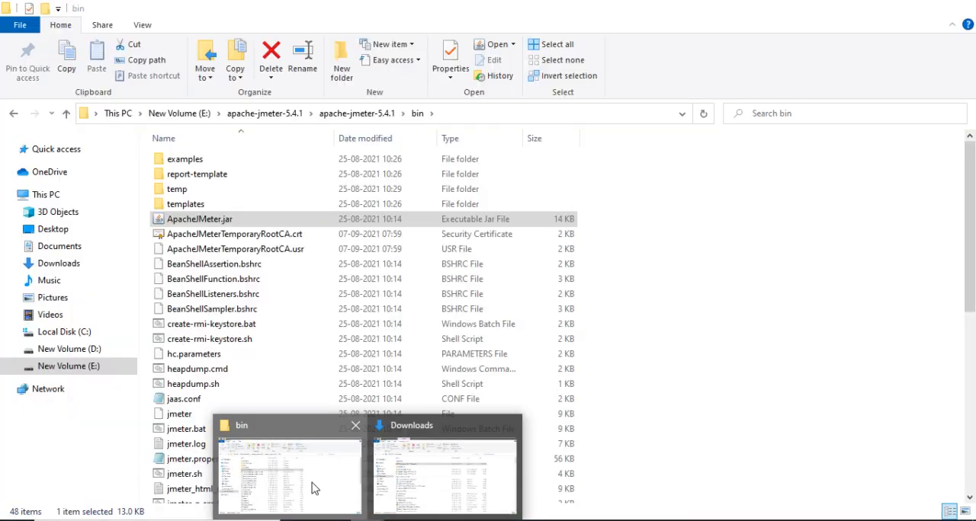
{"action": "left_click", "coordinate": [315, 489]}
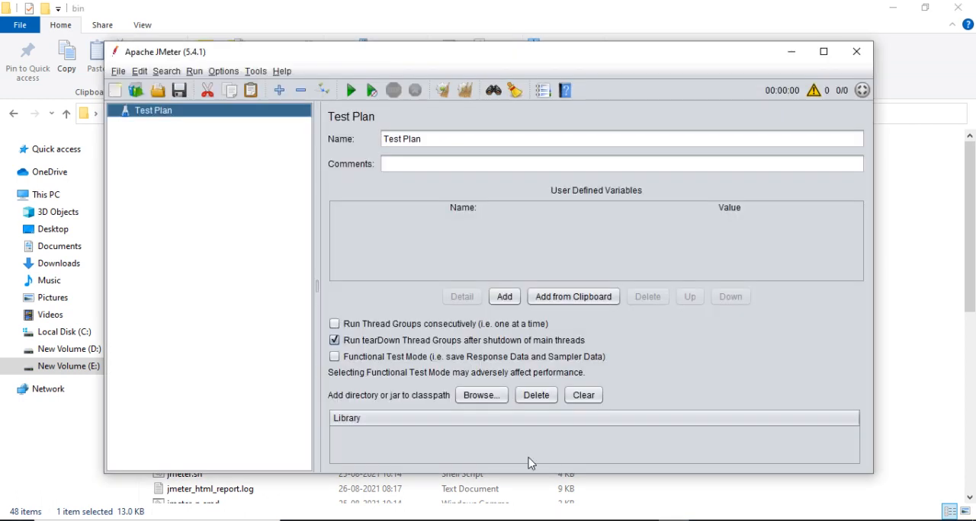
{"action": "left_click", "coordinate": [823, 52]}
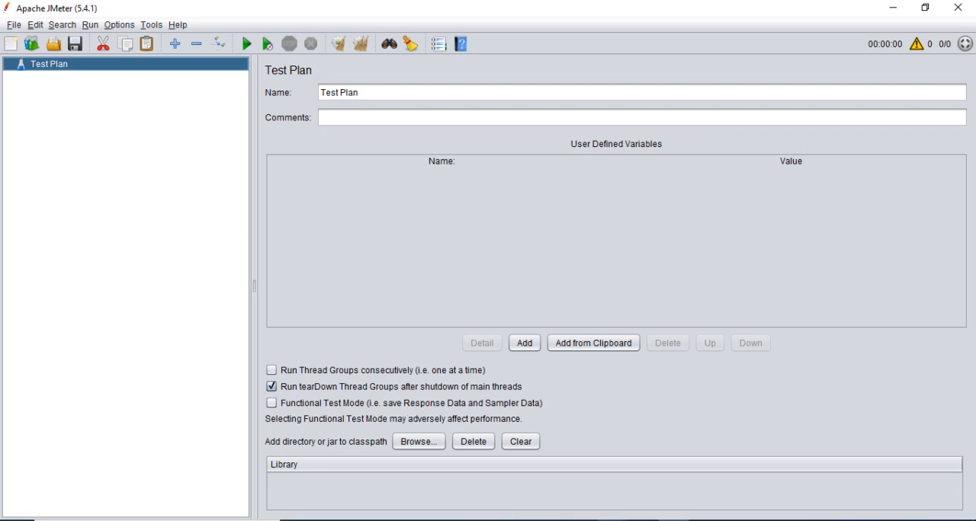
Switch to Postman and send the List users request from the Lee's store collection.
{"action": "left_click", "coordinate": [606, 508]}
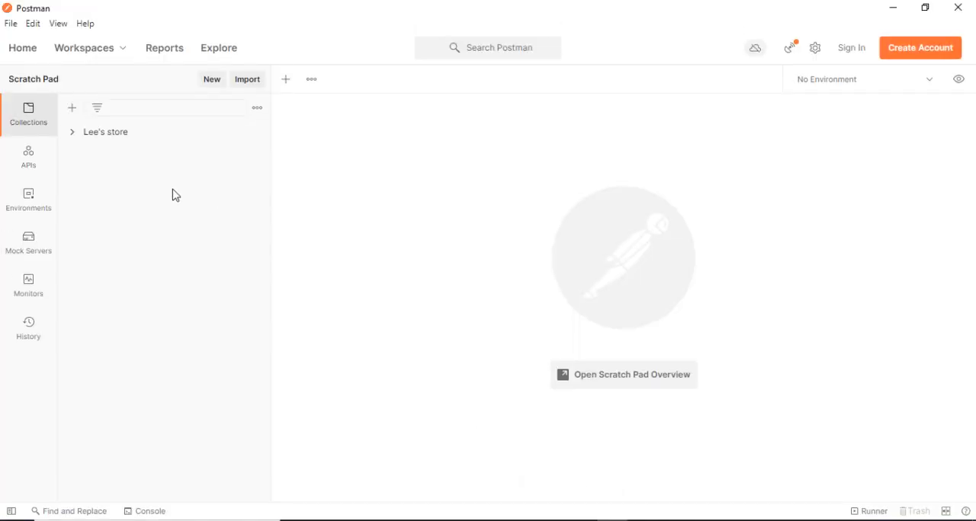
{"action": "left_click", "coordinate": [74, 137]}
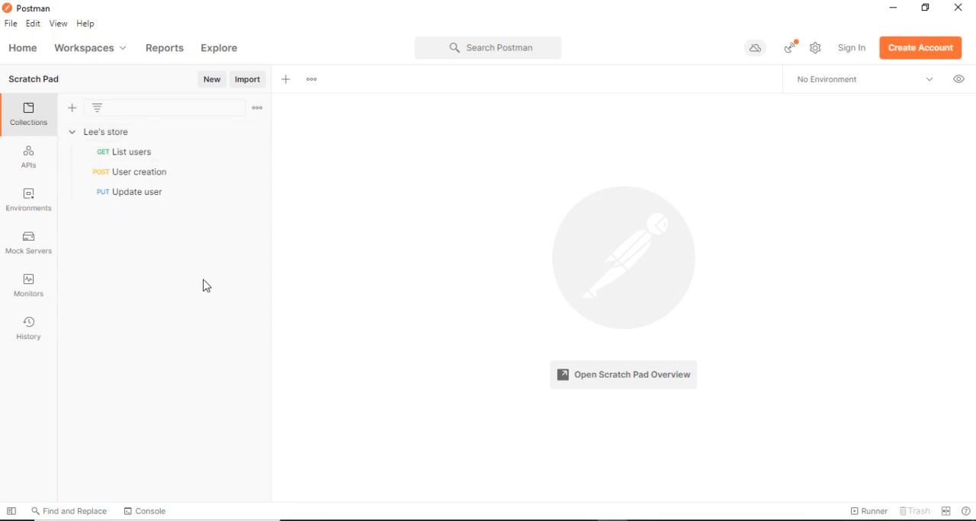
{"action": "left_click", "coordinate": [149, 163]}
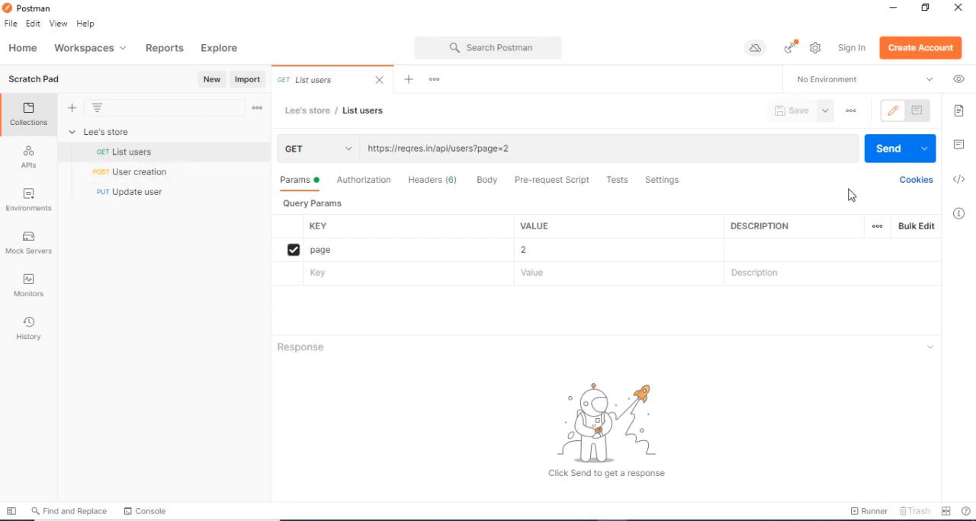
{"action": "left_click", "coordinate": [889, 158]}
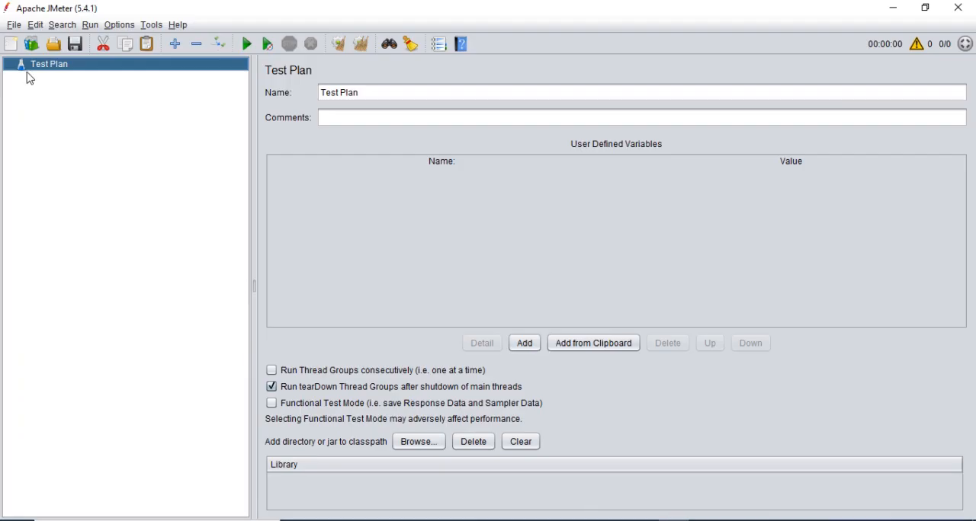
Switch to JMeter and add a Thread Group to the Test Plan.
{"action": "right_click", "coordinate": [48, 69]}
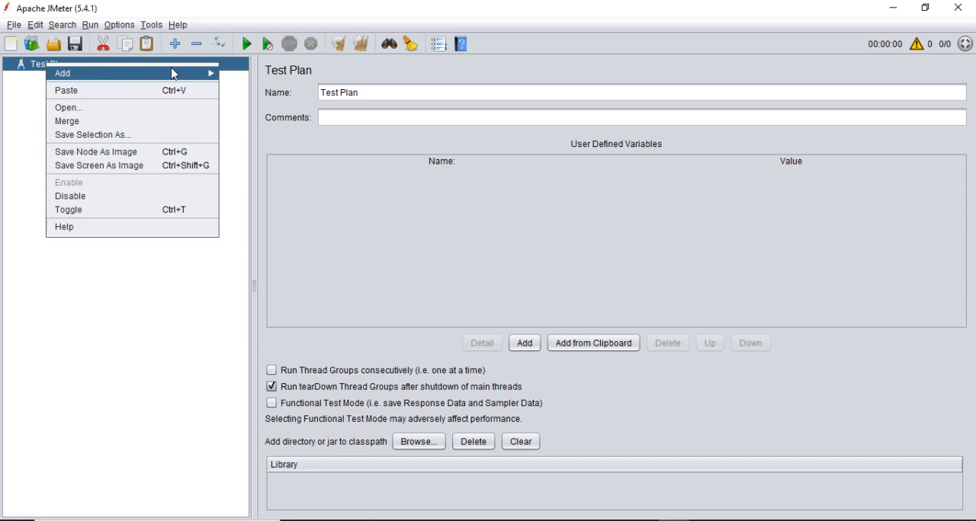
{"action": "mouse_move", "coordinate": [153, 73]}
{"action": "mouse_move", "coordinate": [275, 78]}
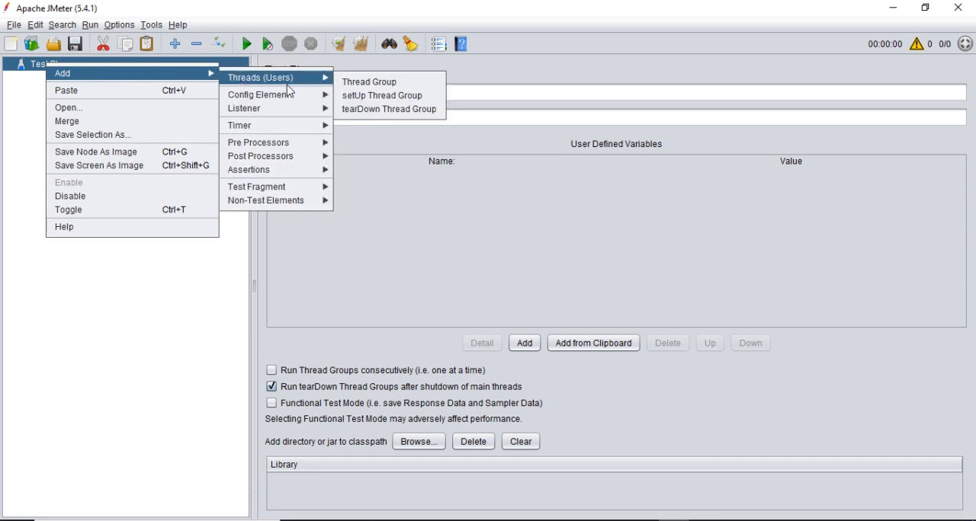
{"action": "left_click", "coordinate": [374, 82]}
Add an HTTP Request sampler to the Thread Group and name it "list users".
{"action": "right_click", "coordinate": [61, 81]}
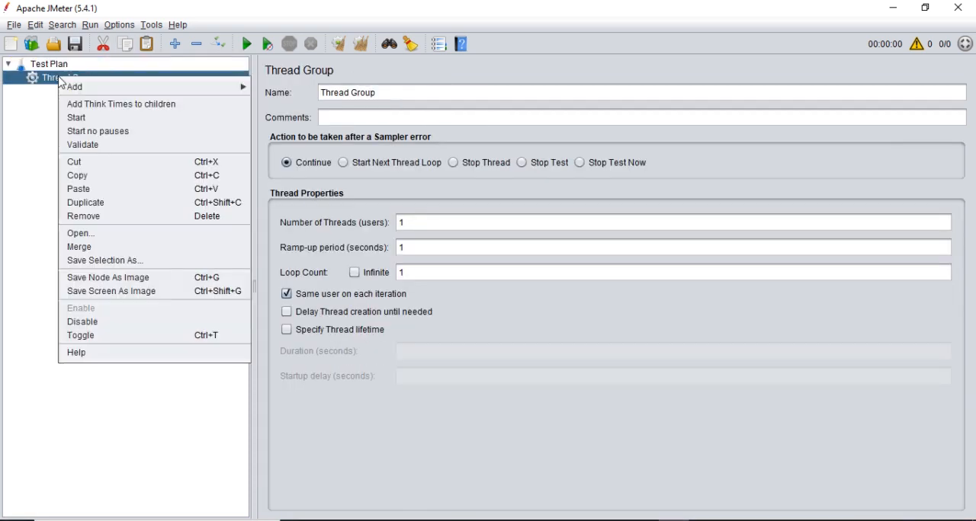
{"action": "mouse_move", "coordinate": [64, 86]}
{"action": "mouse_move", "coordinate": [290, 91]}
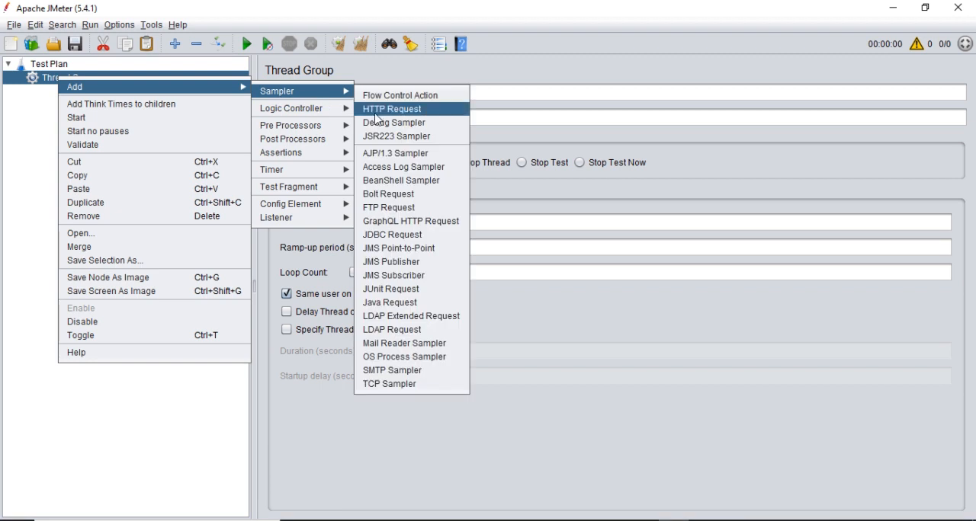
{"action": "left_click", "coordinate": [376, 111]}
{"action": "left_click", "coordinate": [401, 96]}
{"action": "key", "text": "ctrl+a"}
{"action": "key", "text": "BackSpace"}
{"action": "type", "text": "list users"}
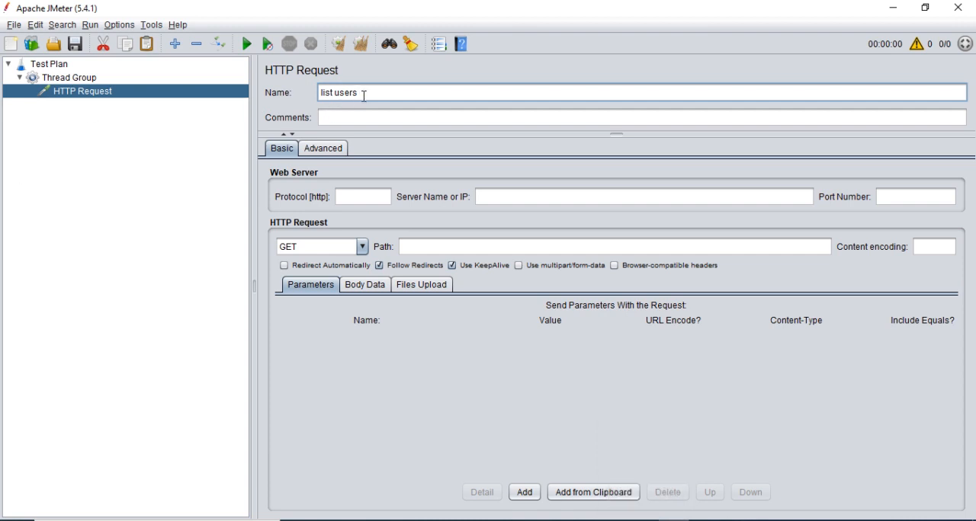
{"action": "left_click", "coordinate": [61, 78]}
{"action": "left_click", "coordinate": [76, 92]}
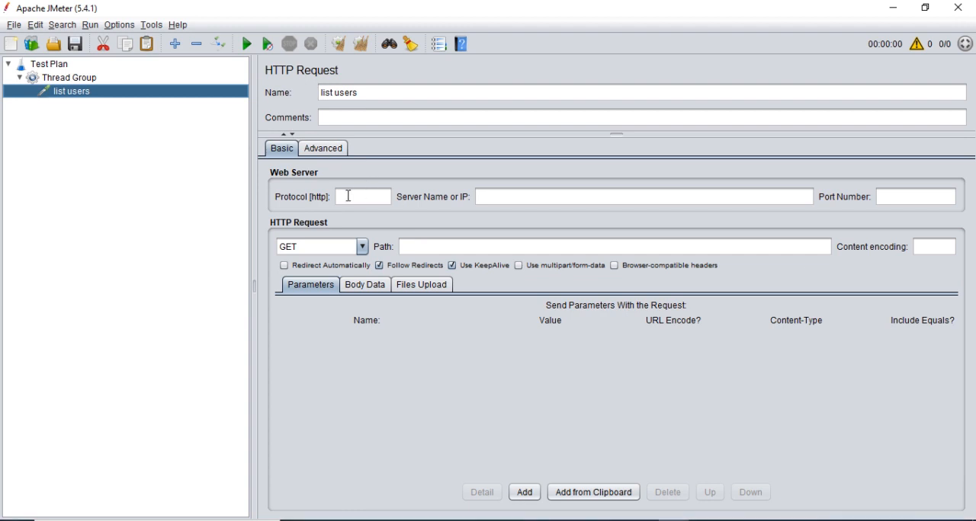
Start a new test plan, discarding the unsaved one.
{"action": "left_click", "coordinate": [348, 196]}
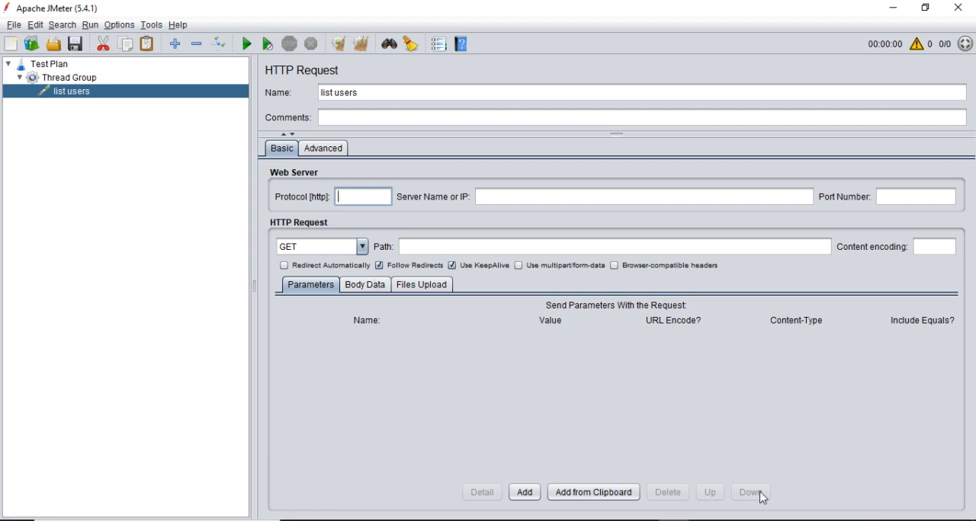
{"action": "key", "text": "alt+Tab"}
{"action": "left_click", "coordinate": [16, 29]}
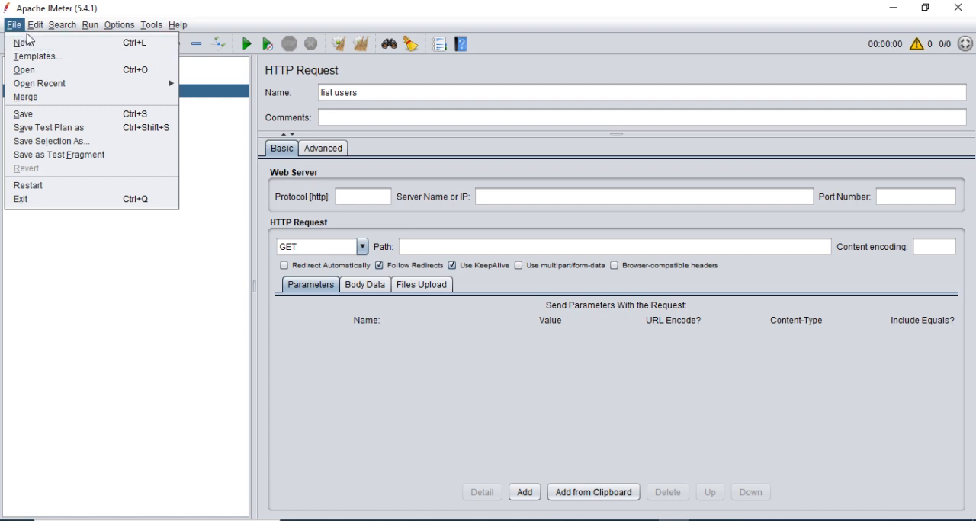
{"action": "left_click", "coordinate": [31, 47]}
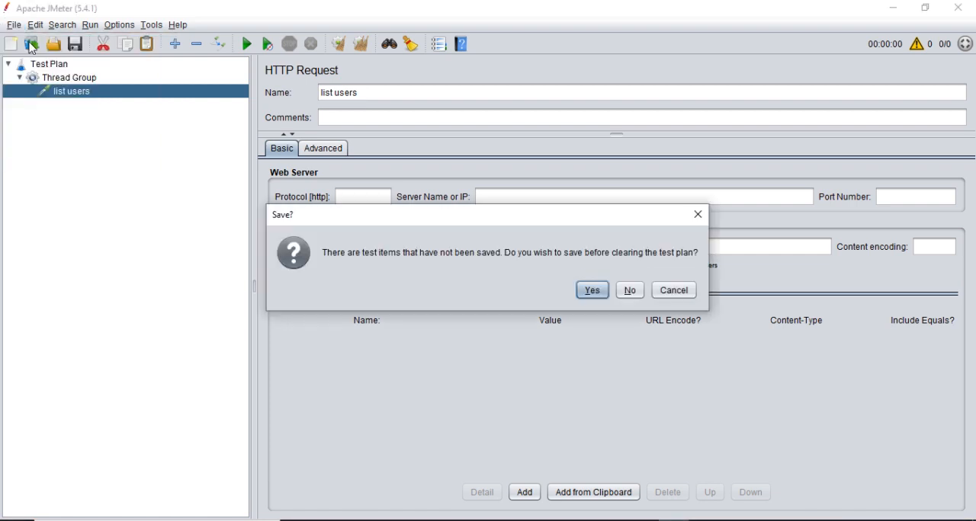
{"action": "left_click", "coordinate": [628, 292]}
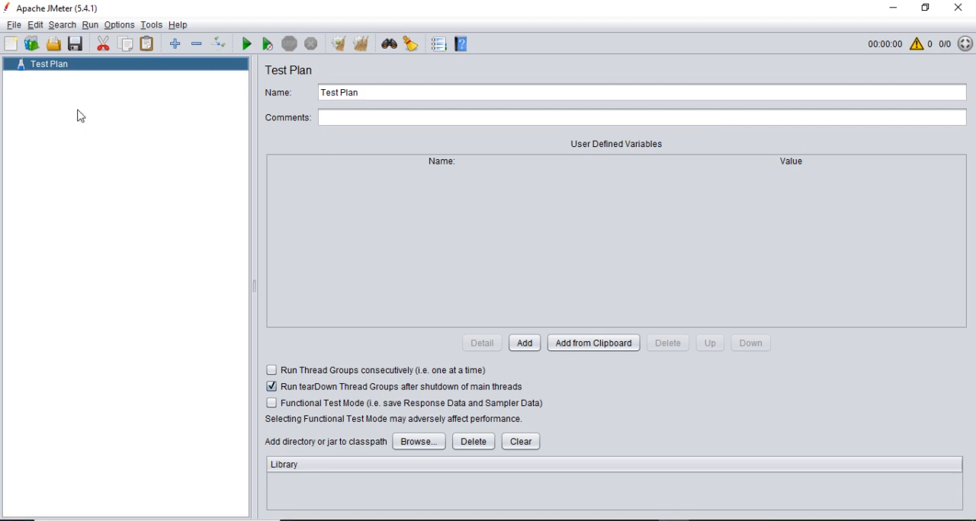
Add an HTTP(S) Test Script Recorder to the empty Test Plan.
{"action": "right_click", "coordinate": [49, 68]}
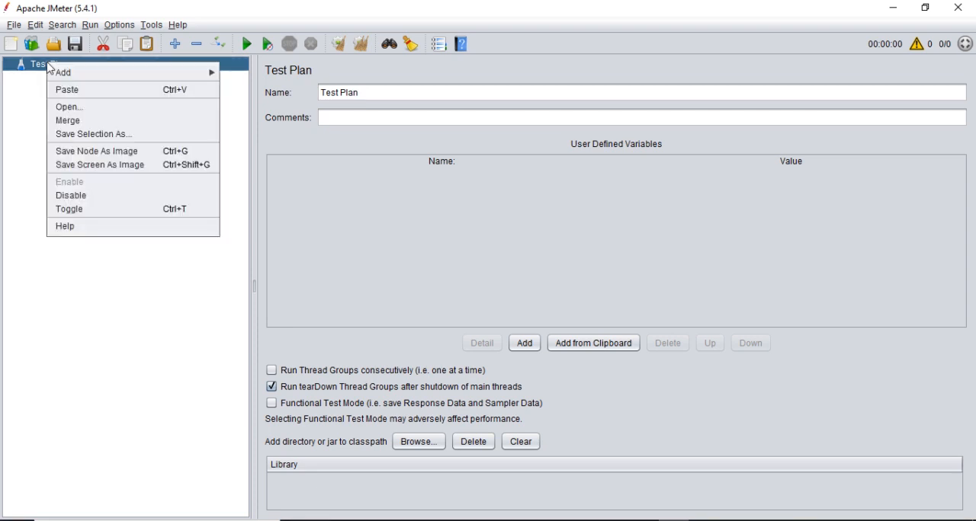
{"action": "mouse_move", "coordinate": [62, 73]}
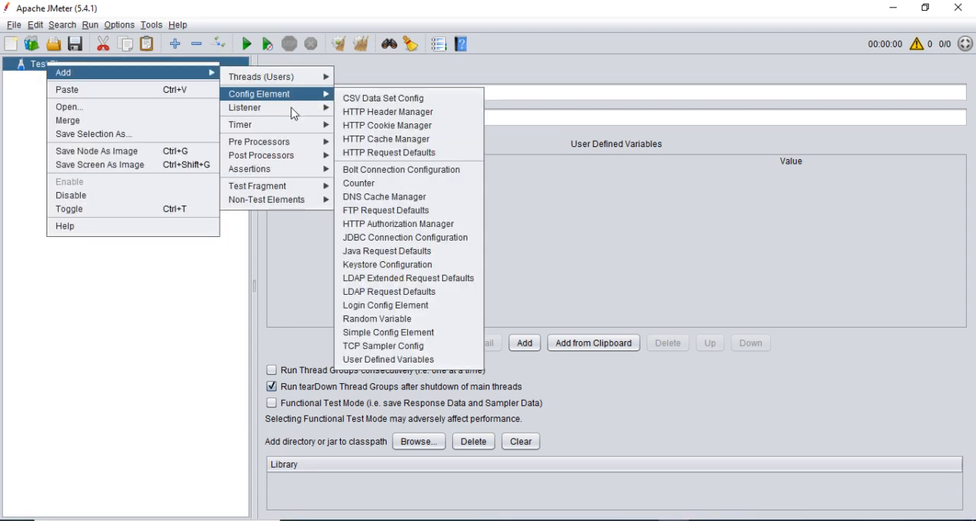
{"action": "mouse_move", "coordinate": [287, 207]}
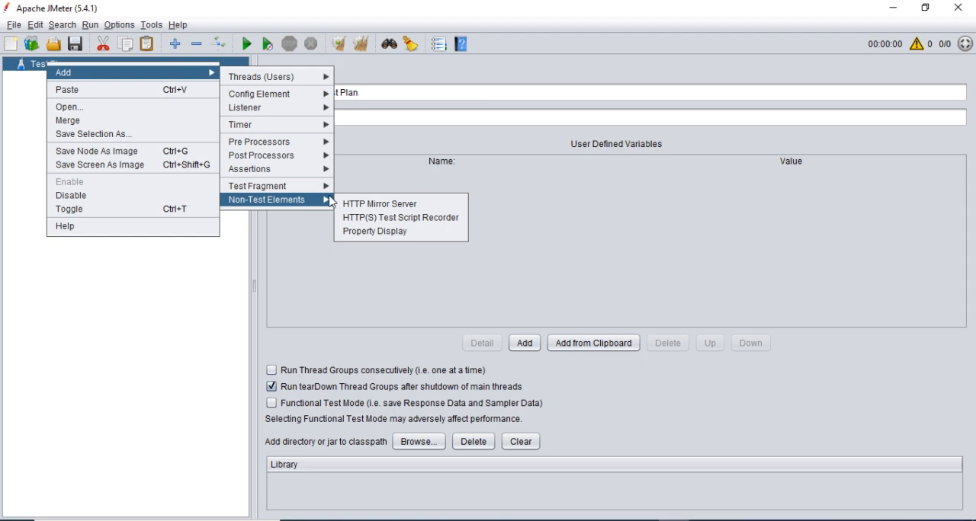
{"action": "left_click", "coordinate": [410, 218]}
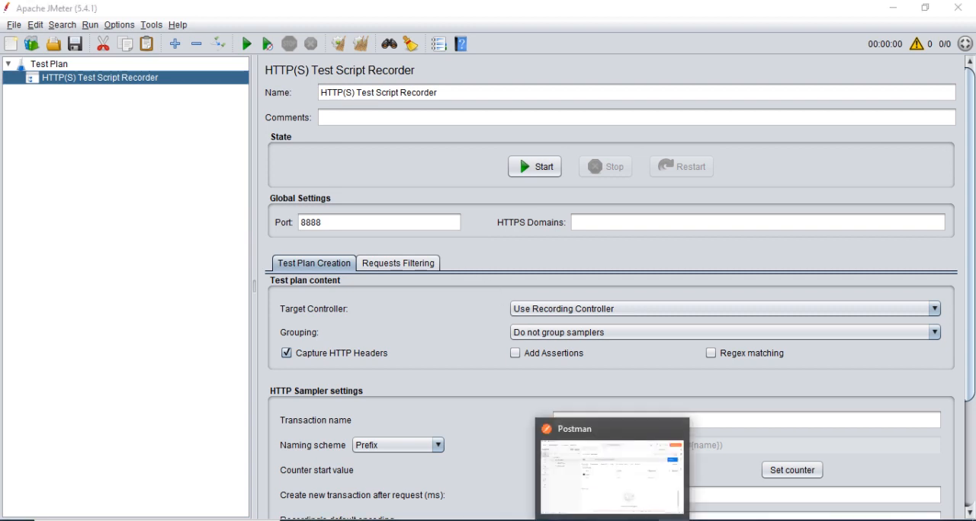
Switch to Postman, close the List users request and open the proxy settings for sending requests.
{"action": "left_click", "coordinate": [612, 520]}
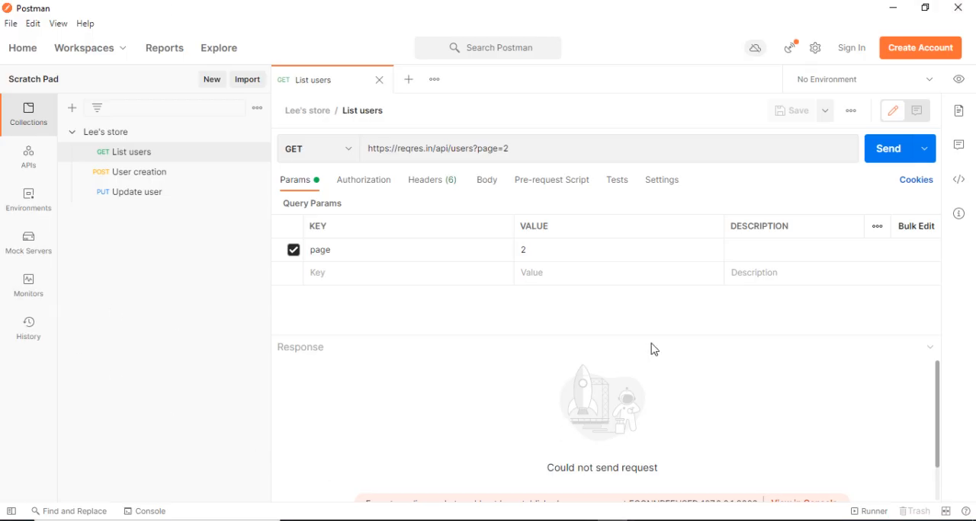
{"action": "left_click", "coordinate": [379, 80]}
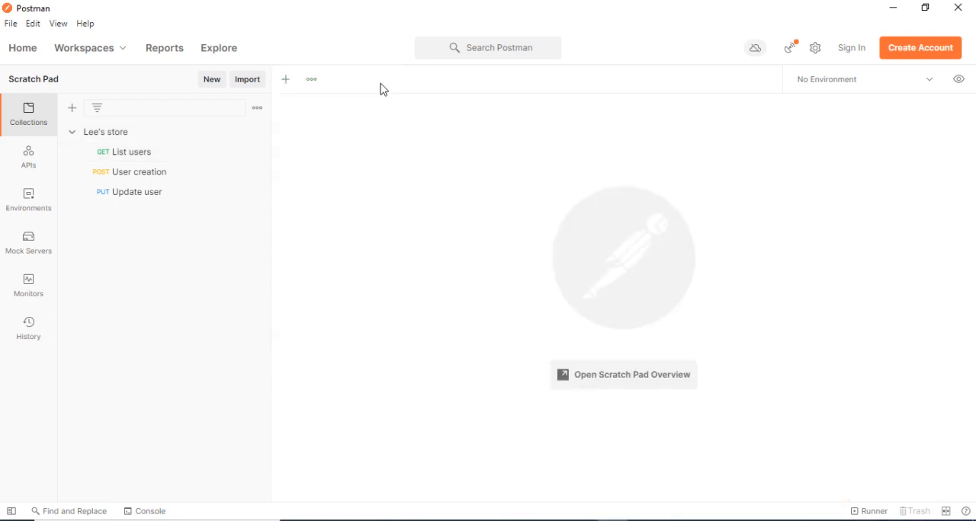
{"action": "left_click", "coordinate": [818, 58]}
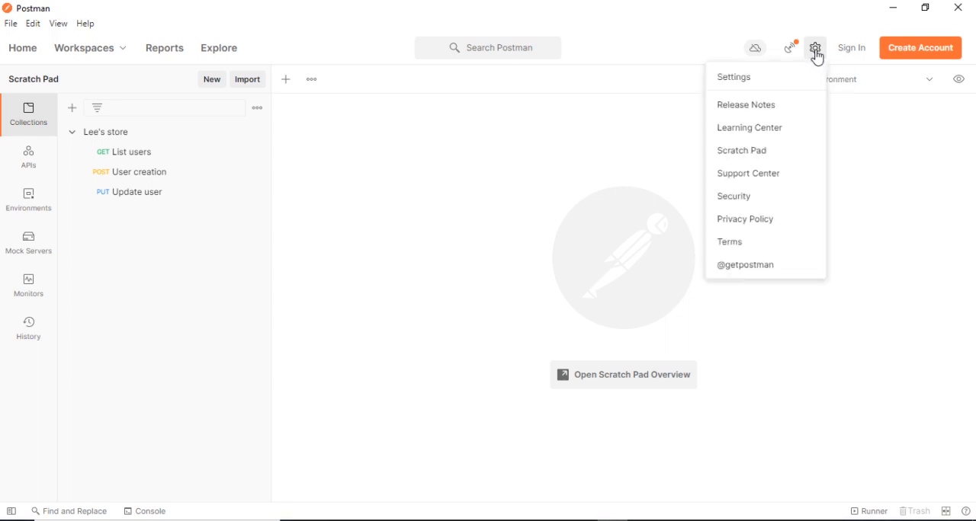
{"action": "left_click", "coordinate": [734, 81]}
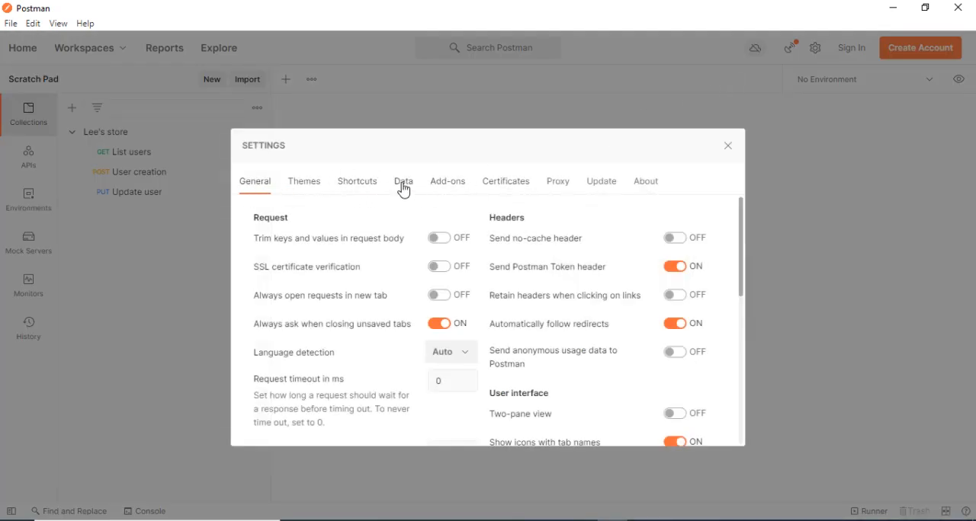
{"action": "left_click", "coordinate": [559, 186]}
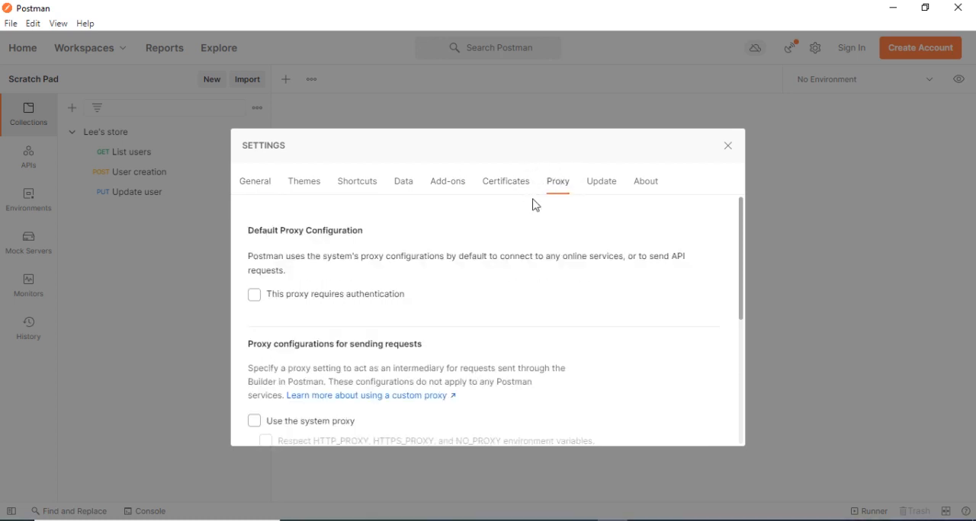
{"action": "scroll", "coordinate": [464, 312], "scroll_direction": "down", "scroll_amount": 3}
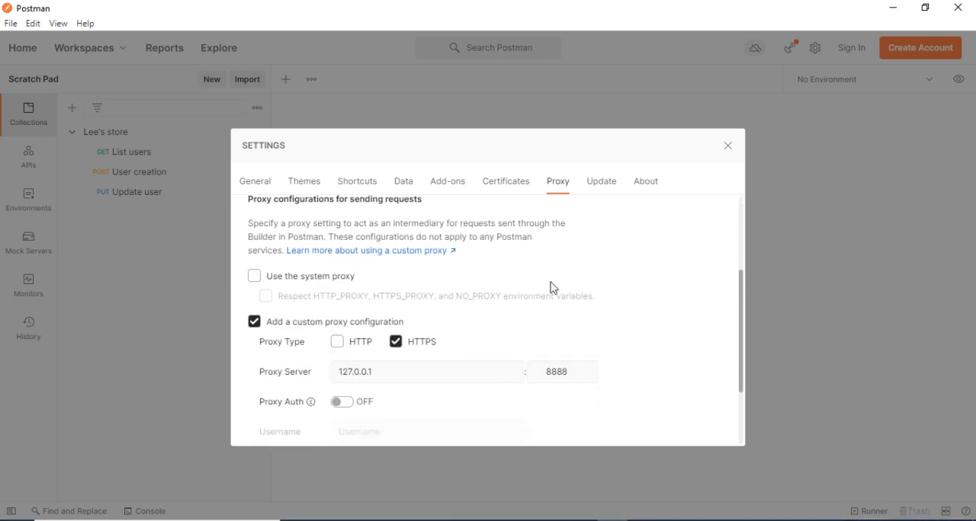
{"action": "scroll", "coordinate": [531, 324], "scroll_direction": "down", "scroll_amount": 1}
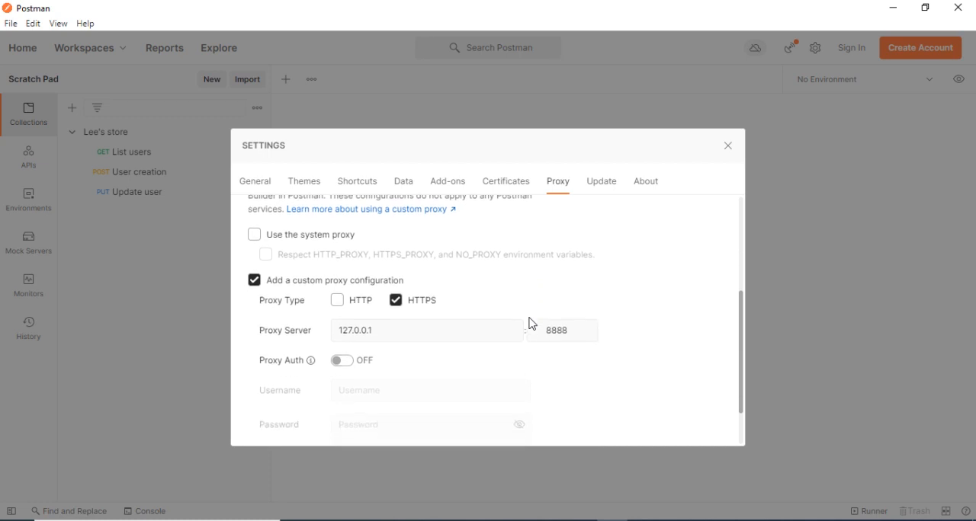
Turn off both the custom proxy configuration and the system proxy for sending requests.
{"action": "left_click", "coordinate": [255, 236]}
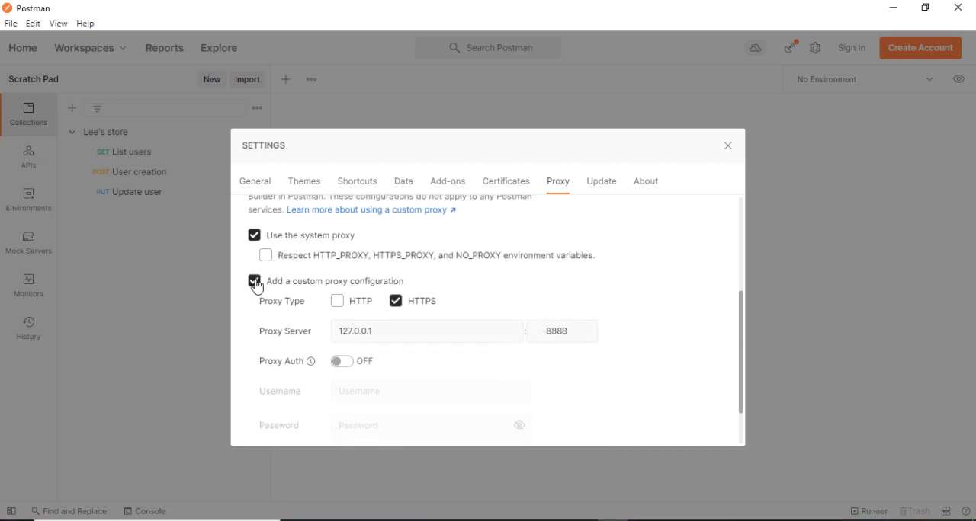
{"action": "left_click", "coordinate": [255, 281]}
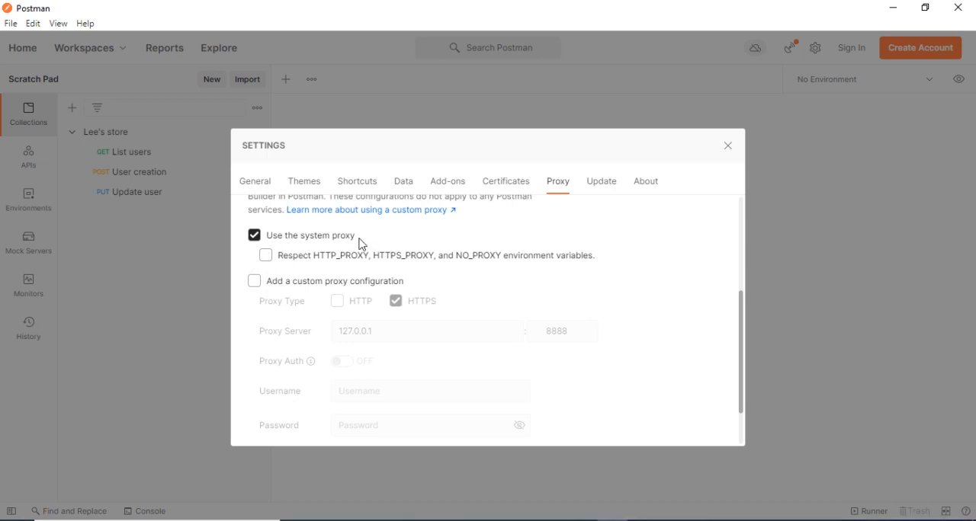
{"action": "scroll", "coordinate": [374, 242], "scroll_direction": "down", "scroll_amount": 2}
{"action": "scroll", "coordinate": [374, 244], "scroll_direction": "up", "scroll_amount": 3}
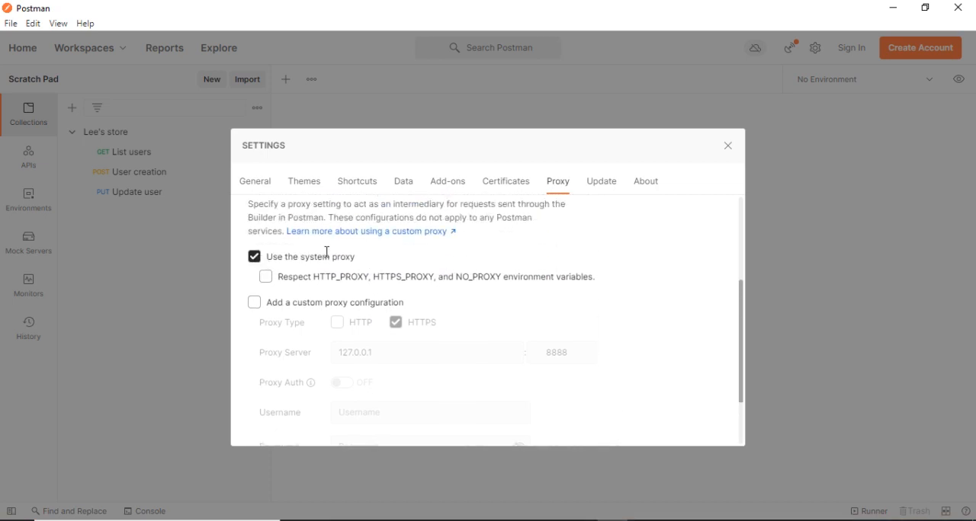
{"action": "left_click", "coordinate": [256, 259]}
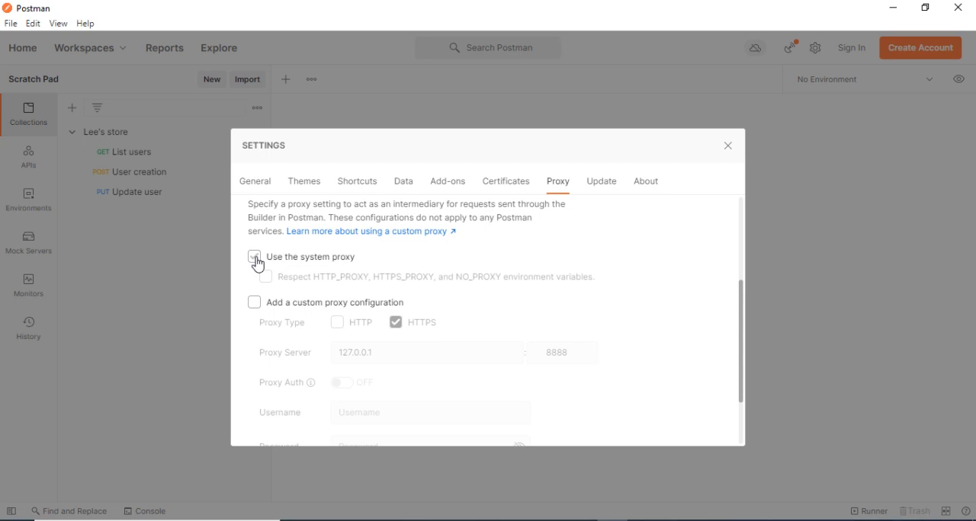
{"action": "left_click", "coordinate": [256, 260]}
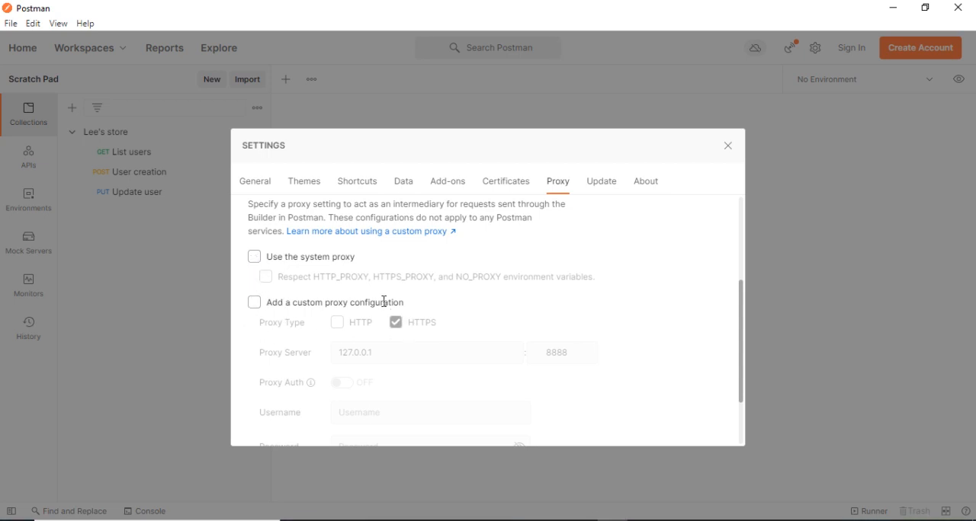
Turn on the custom proxy configuration and enable the HTTP proxy type alongside HTTPS.
{"action": "left_click", "coordinate": [255, 310]}
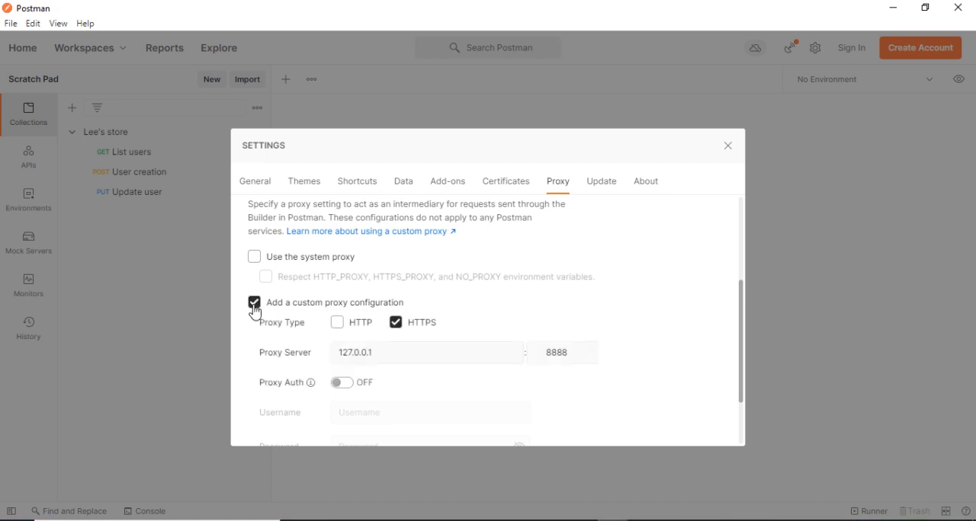
{"action": "scroll", "coordinate": [405, 342], "scroll_direction": "down", "scroll_amount": 2}
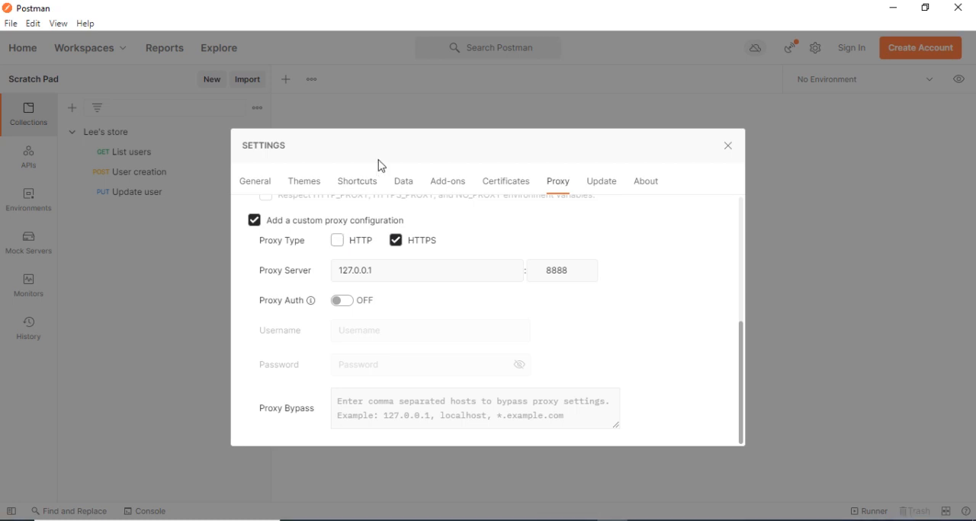
{"action": "left_click", "coordinate": [338, 244]}
Compare the proxy server address and port in Postman with the recorder's port in JMeter.
{"action": "left_click", "coordinate": [396, 276]}
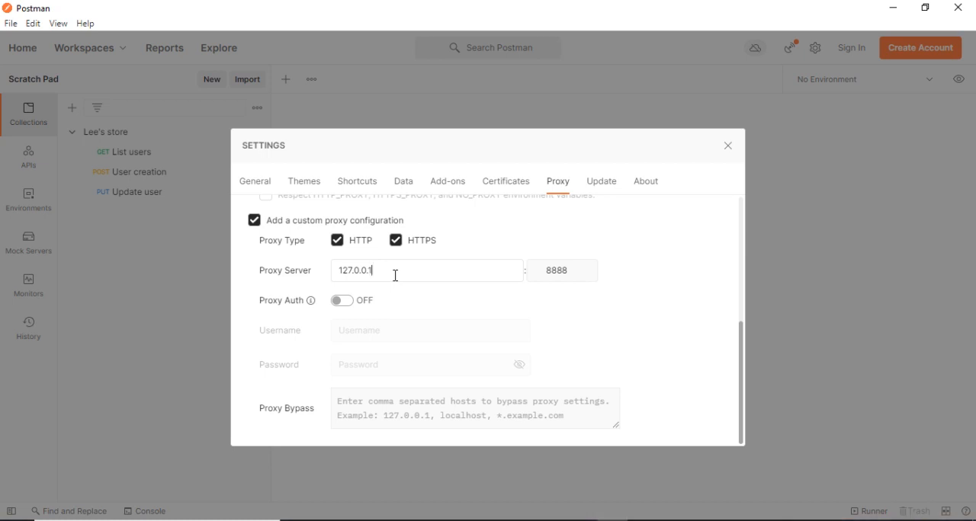
{"action": "left_click_drag", "start_coordinate": [396, 274], "coordinate": [304, 272]}
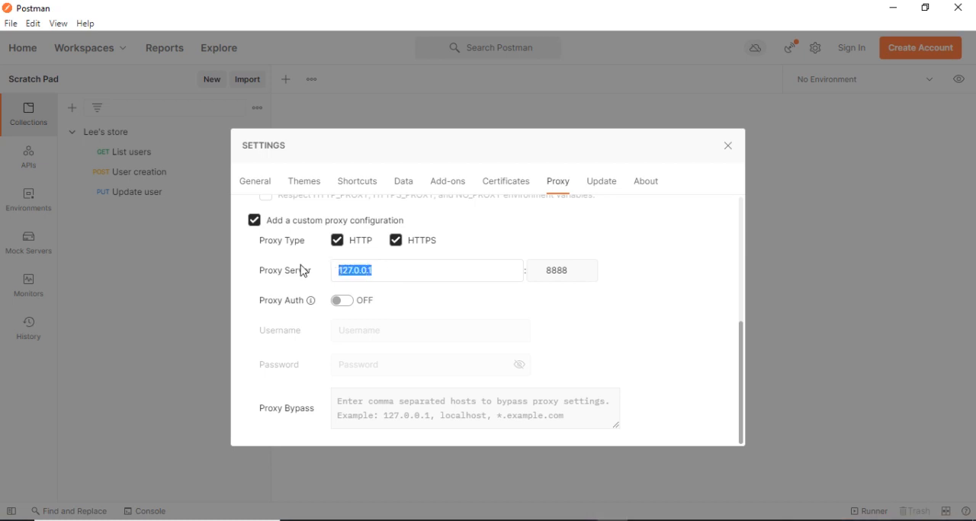
{"action": "left_click", "coordinate": [388, 271]}
{"action": "left_click_drag", "start_coordinate": [387, 270], "coordinate": [293, 269]}
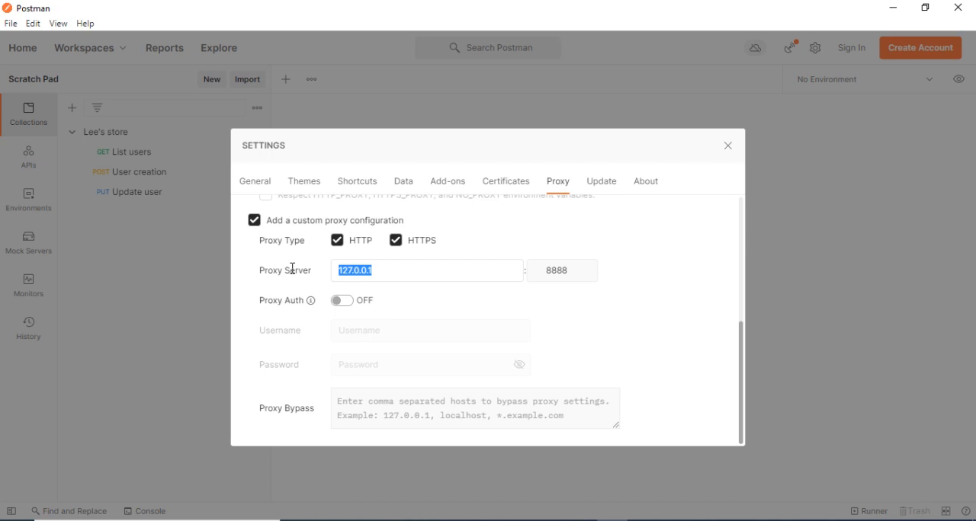
{"action": "left_click", "coordinate": [380, 276]}
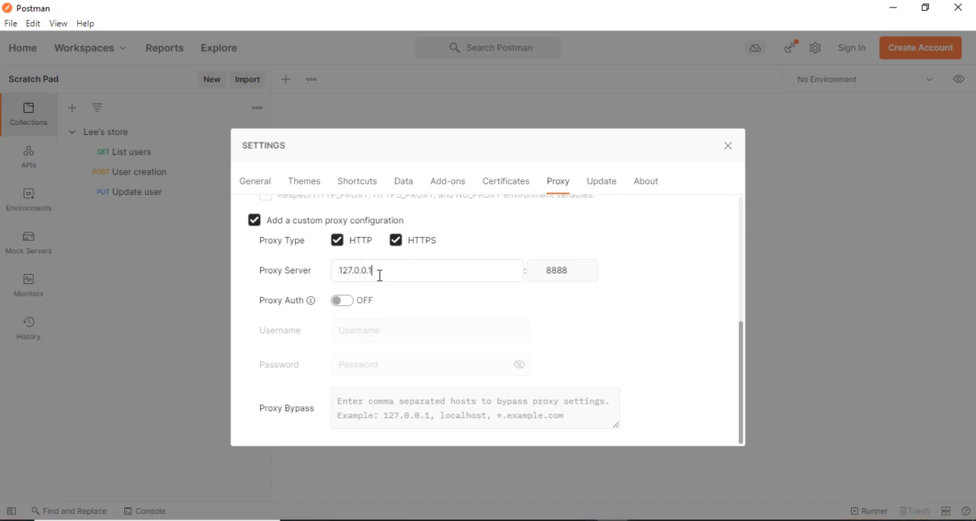
{"action": "double_click", "coordinate": [572, 272]}
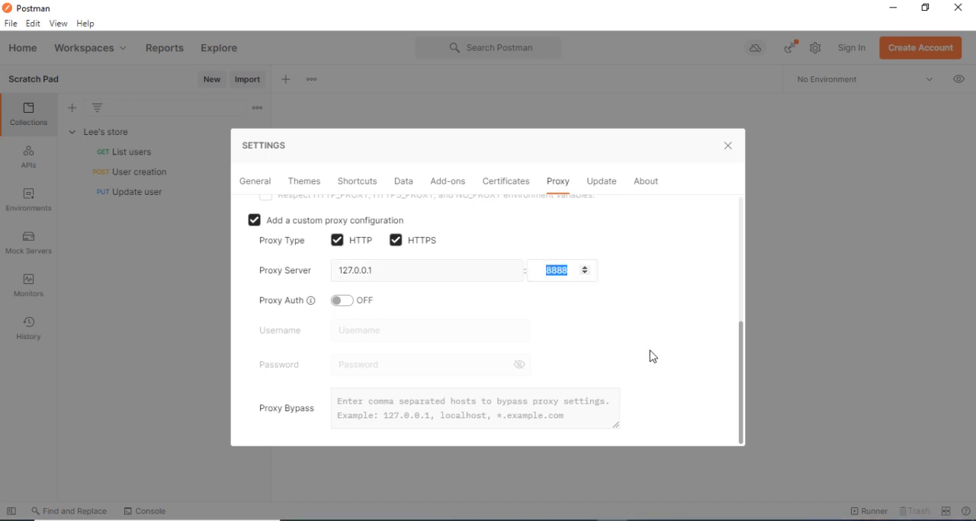
{"action": "left_click", "coordinate": [679, 520]}
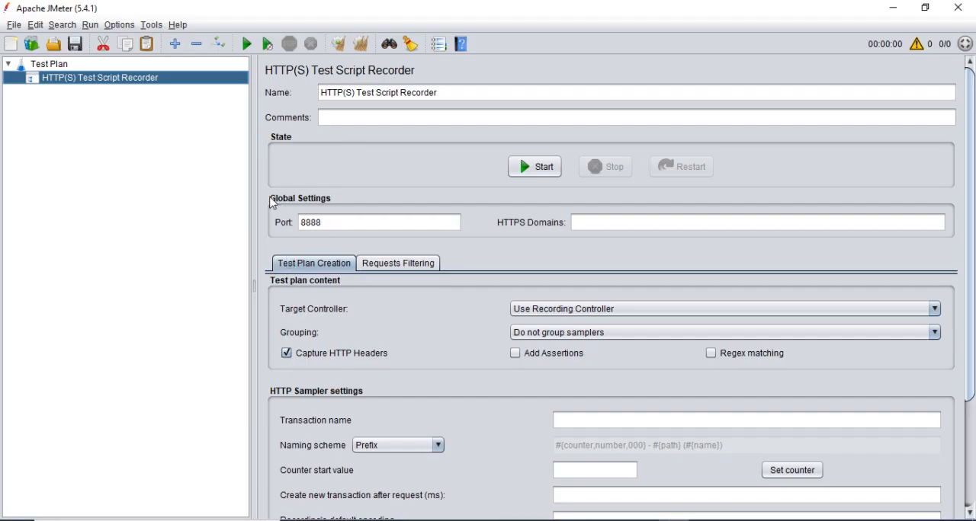
{"action": "double_click", "coordinate": [348, 222]}
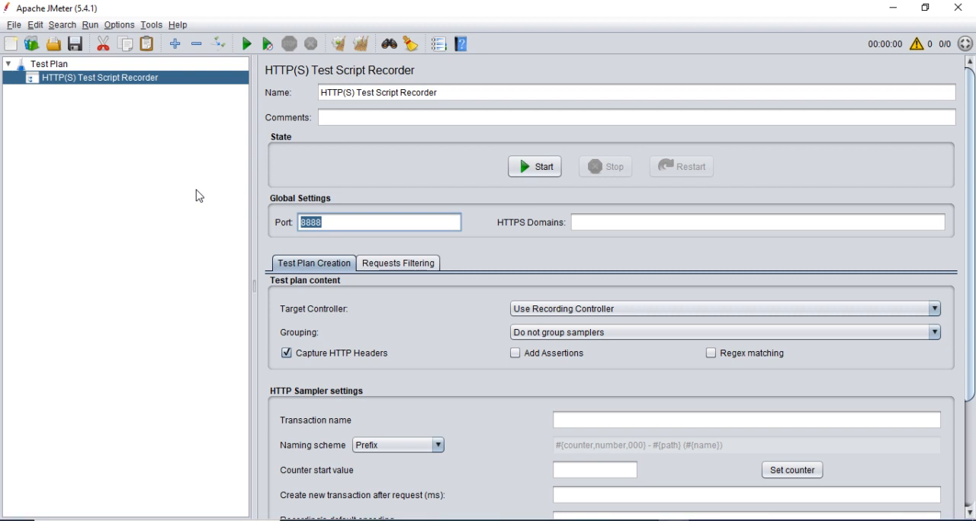
{"action": "left_click", "coordinate": [352, 223]}
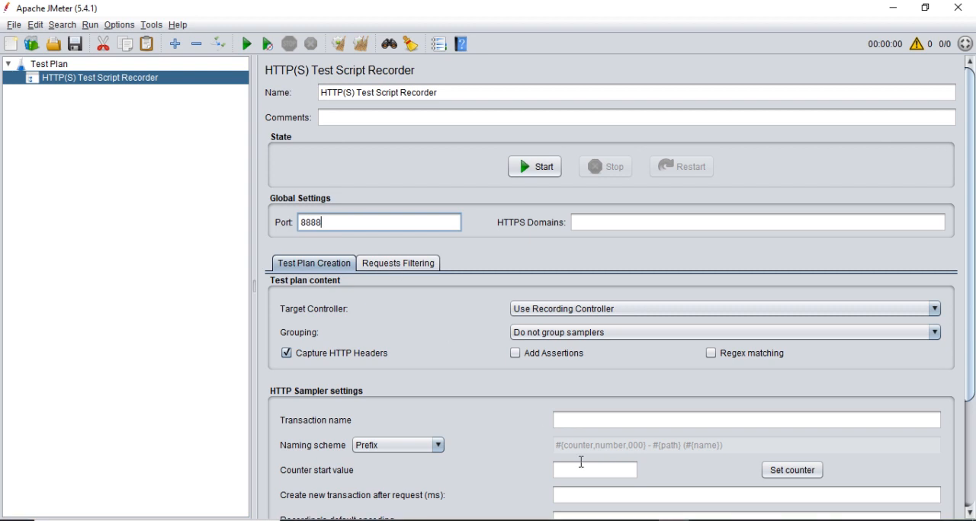
Return to Postman, leave proxy authentication off and close the settings.
{"action": "left_click", "coordinate": [612, 520]}
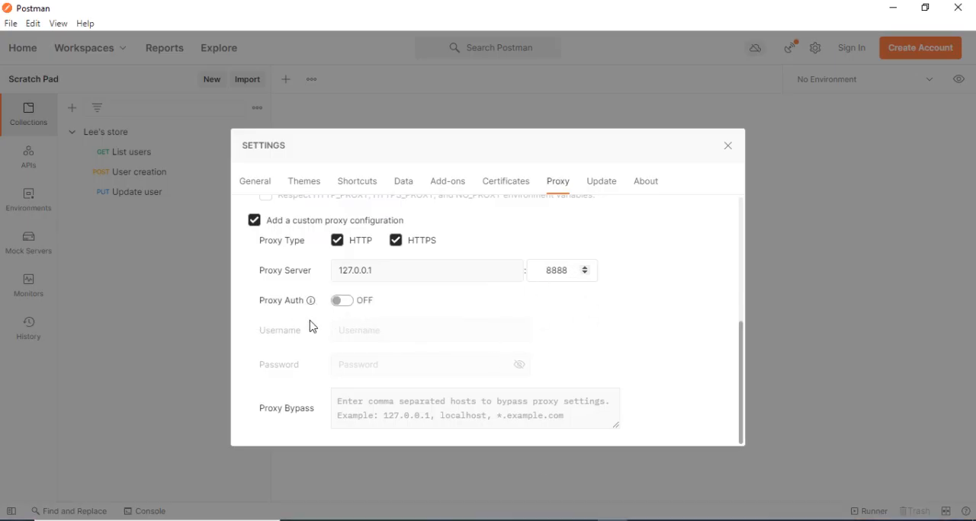
{"action": "scroll", "coordinate": [461, 324], "scroll_direction": "up", "scroll_amount": 5}
{"action": "scroll", "coordinate": [460, 324], "scroll_direction": "down", "scroll_amount": 5}
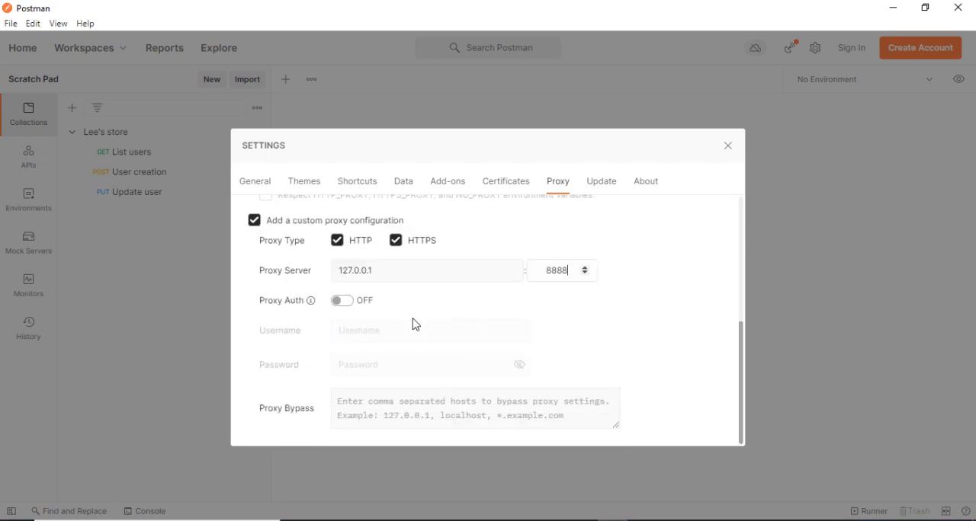
{"action": "left_click", "coordinate": [342, 303]}
{"action": "left_click", "coordinate": [341, 304]}
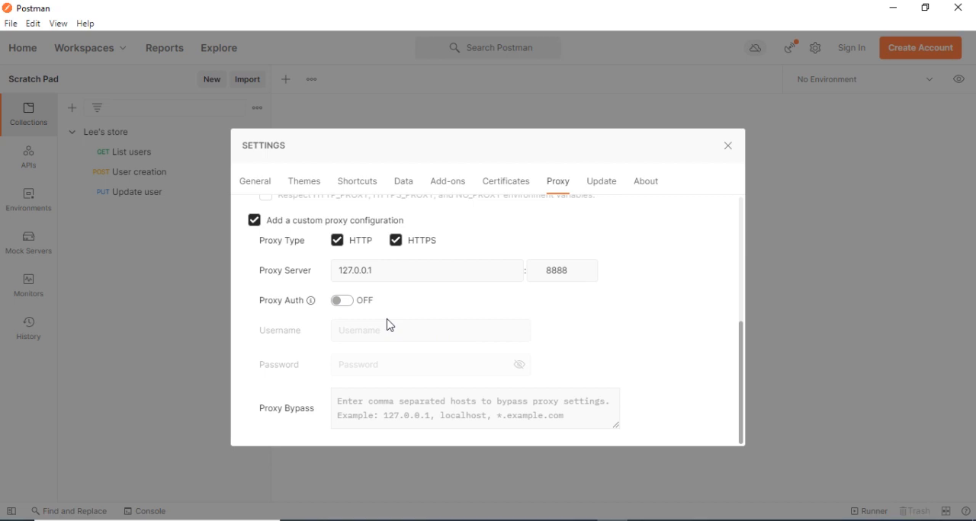
{"action": "left_click", "coordinate": [729, 149]}
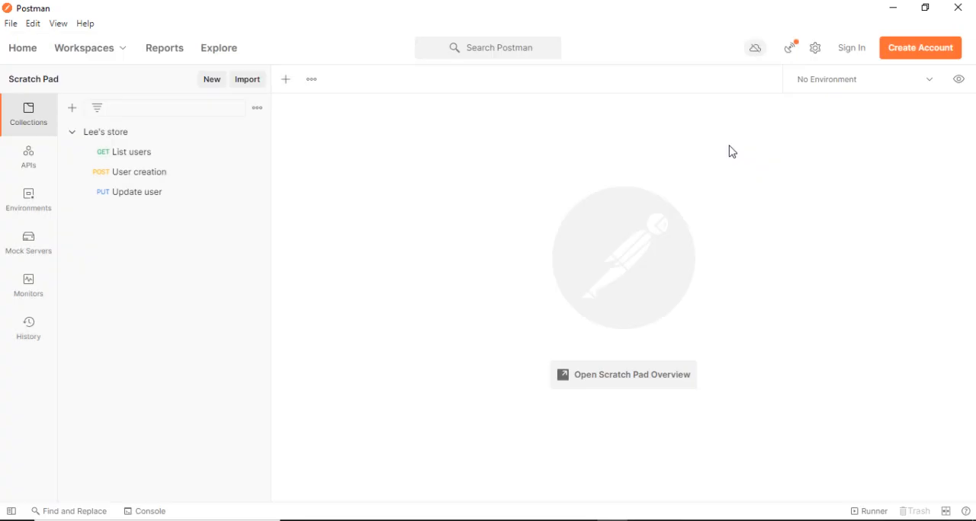
Try to send the User creation POST request before starting the recorder, examine the response message and close the request.
{"action": "left_click", "coordinate": [125, 156]}
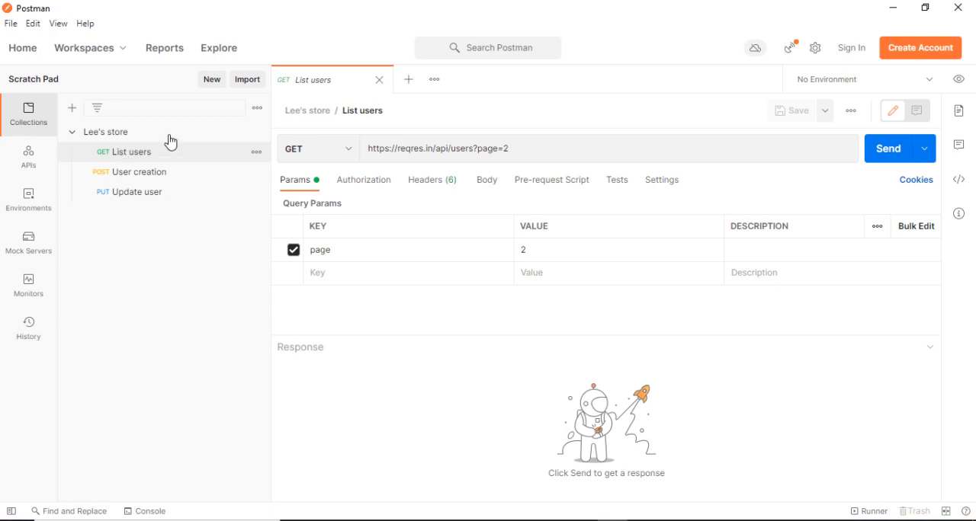
{"action": "left_click", "coordinate": [124, 180]}
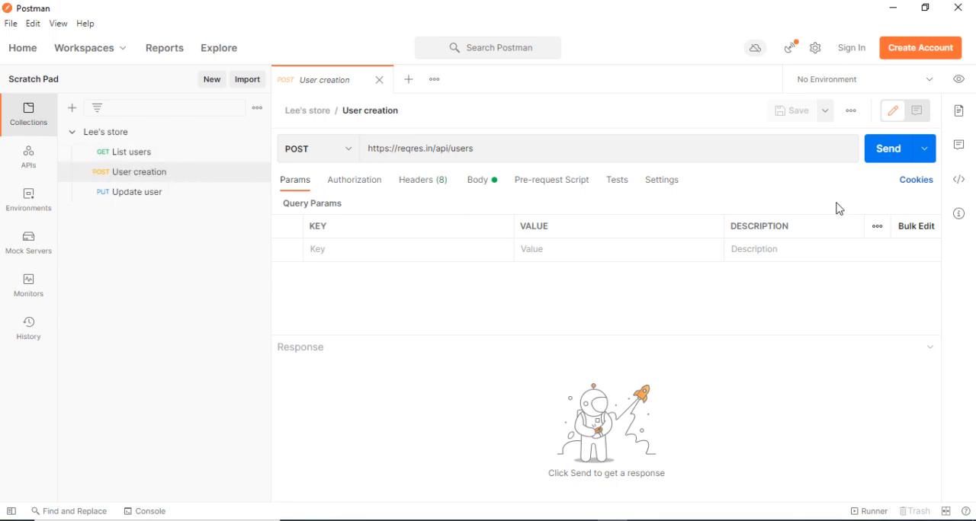
{"action": "left_click", "coordinate": [890, 157]}
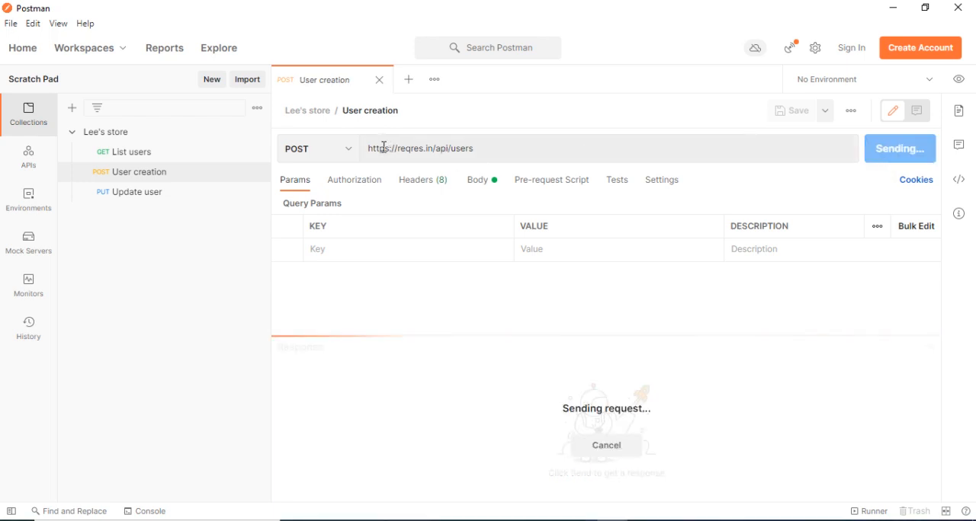
{"action": "left_click_drag", "start_coordinate": [477, 149], "coordinate": [366, 150]}
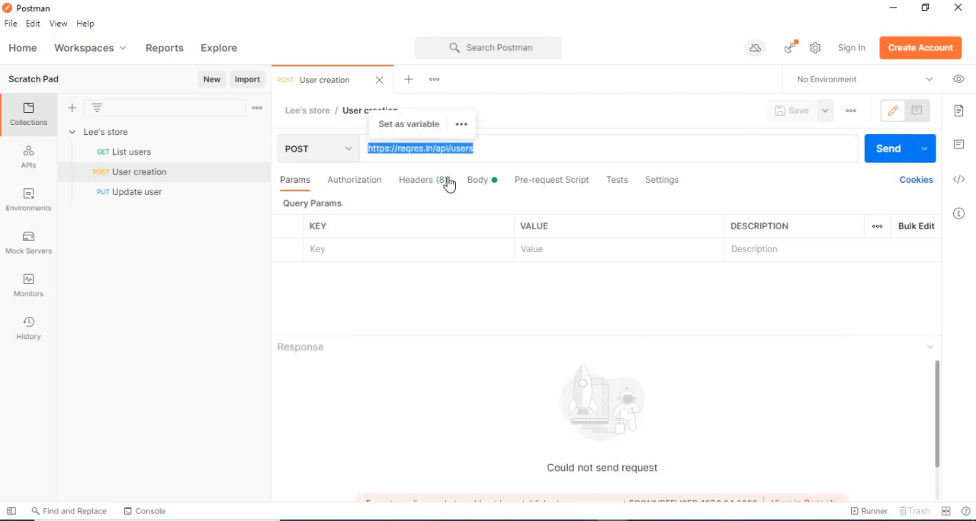
{"action": "left_click", "coordinate": [492, 150]}
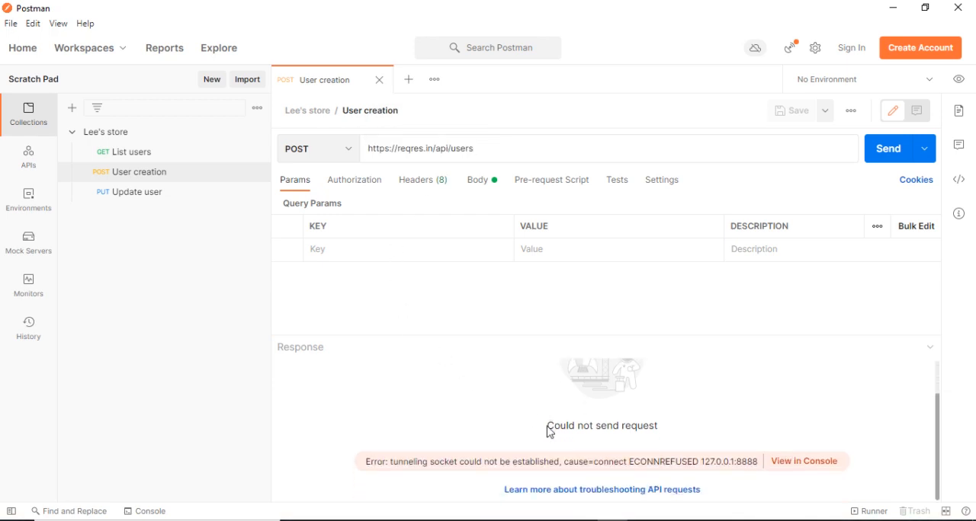
{"action": "left_click_drag", "start_coordinate": [549, 427], "coordinate": [679, 443]}
{"action": "left_click", "coordinate": [682, 442]}
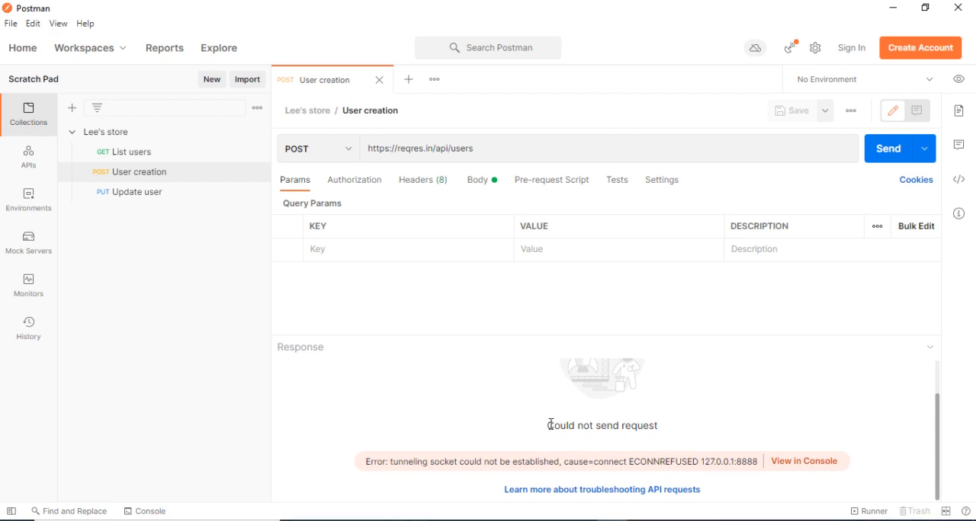
{"action": "left_click_drag", "start_coordinate": [550, 425], "coordinate": [684, 437]}
{"action": "left_click", "coordinate": [497, 420]}
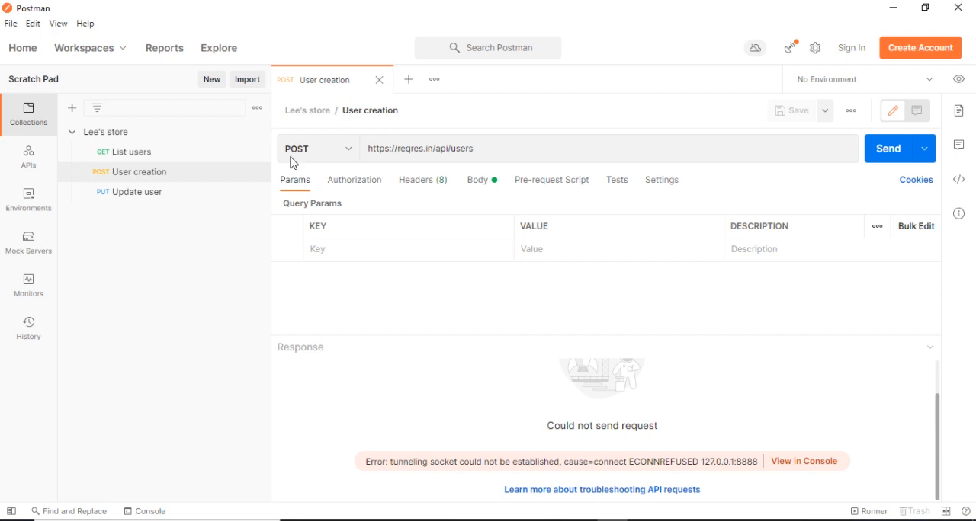
{"action": "left_click", "coordinate": [377, 81]}
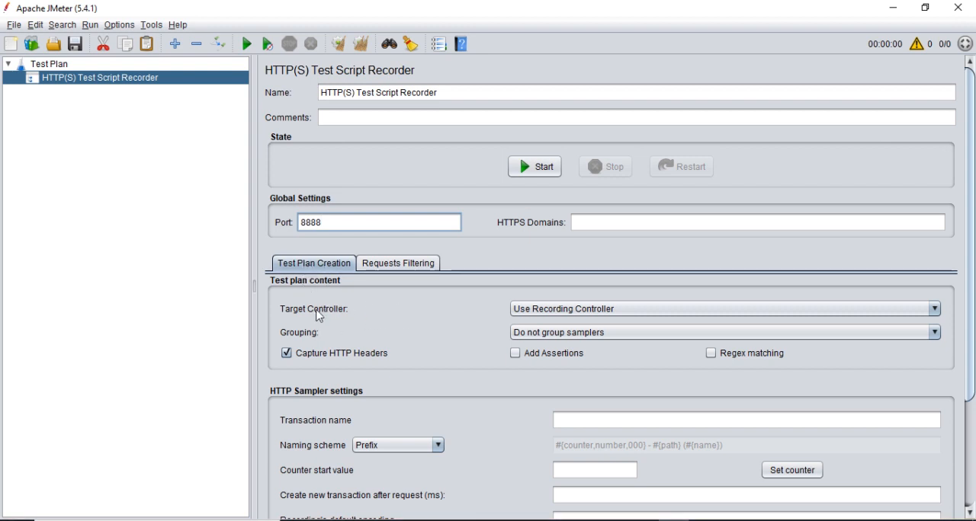
In JMeter, set the target controller to Test Plan > HTTP(S) Test Script Recorder and start the recorder, acknowledging the root CA certificate notice.
{"action": "left_click", "coordinate": [568, 310]}
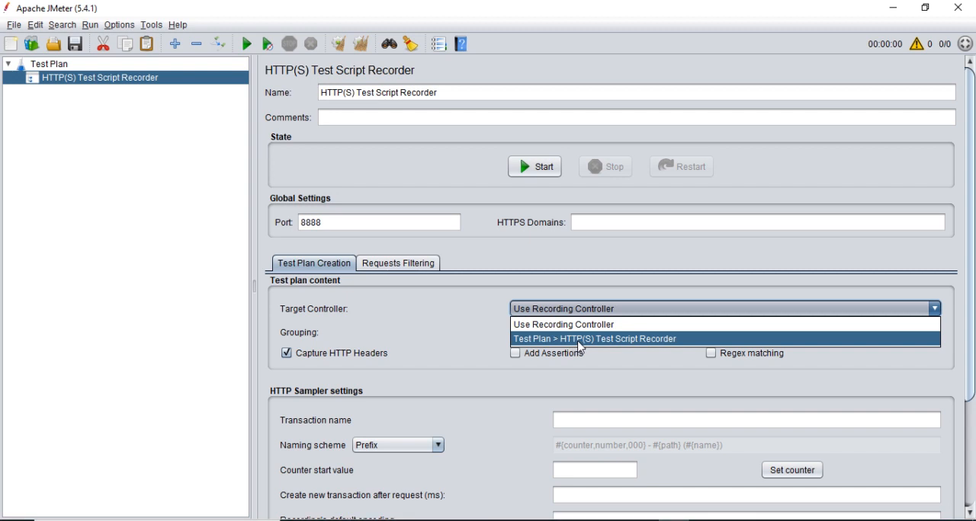
{"action": "left_click", "coordinate": [578, 342]}
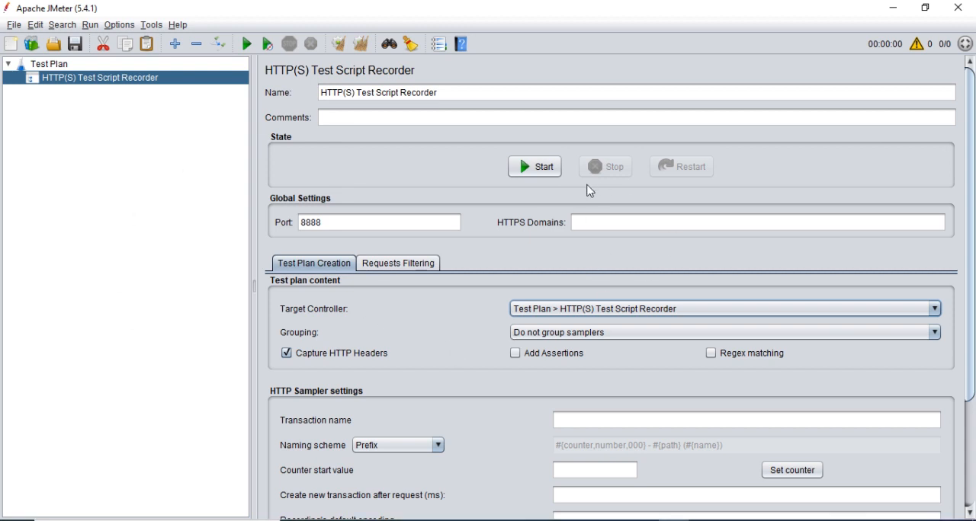
{"action": "left_click", "coordinate": [544, 174]}
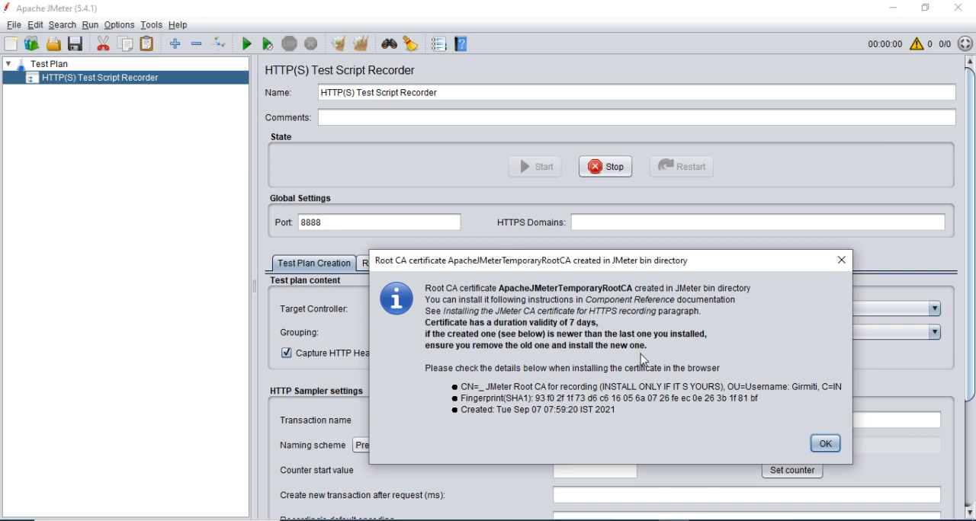
{"action": "left_click", "coordinate": [825, 444]}
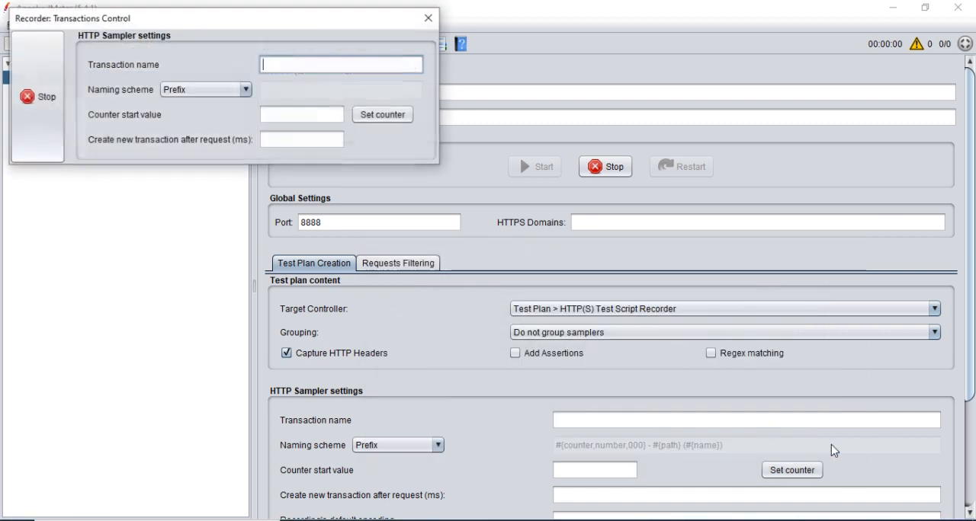
Move the Recorder: Transactions Control window out of the way and open the List users request in Postman.
{"action": "left_click_drag", "start_coordinate": [249, 25], "coordinate": [233, 370]}
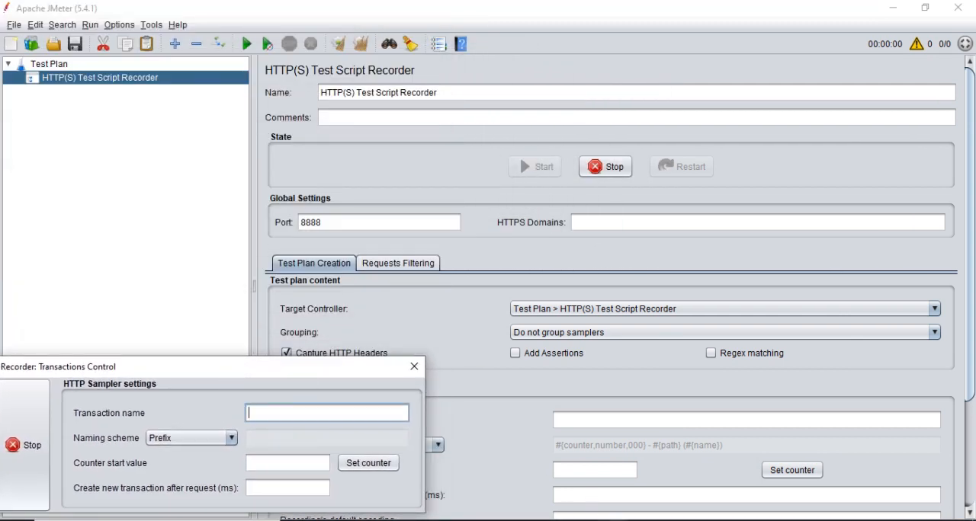
{"action": "key", "text": "alt+Tab"}
{"action": "mouse_move", "coordinate": [244, 372]}
{"action": "left_mouse_down"}
{"action": "mouse_move", "coordinate": [503, 355]}
{"action": "mouse_move", "coordinate": [303, 348]}
{"action": "mouse_move", "coordinate": [245, 379]}
{"action": "left_mouse_up"}
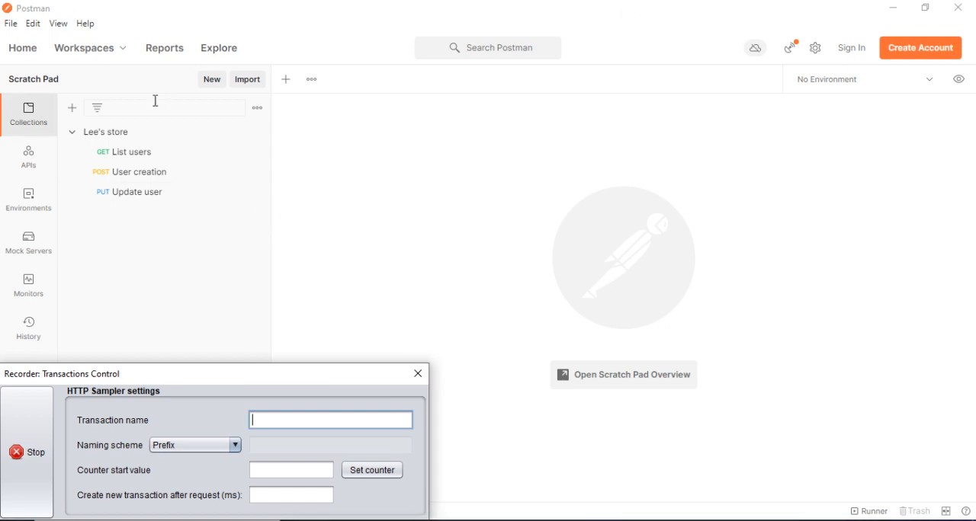
{"action": "left_click", "coordinate": [103, 139]}
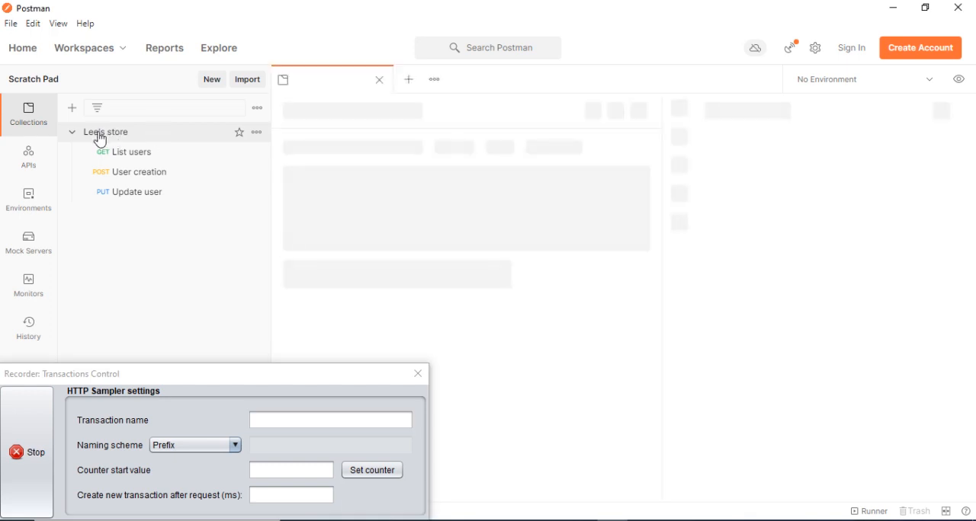
{"action": "left_click", "coordinate": [380, 80]}
{"action": "left_click", "coordinate": [123, 160]}
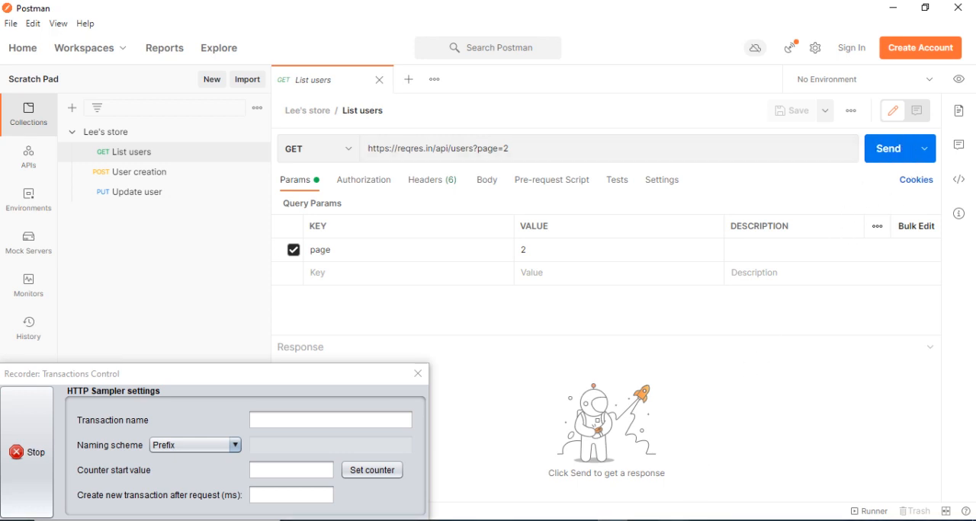
Check the HTTP(S) Test Script Recorder node in JMeter for recorded requests and return to Postman.
{"action": "left_click", "coordinate": [674, 520]}
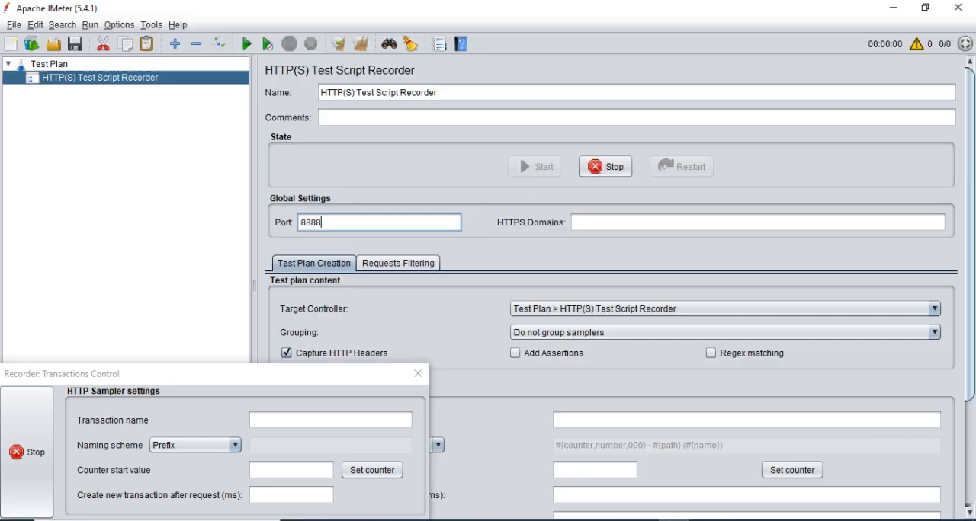
{"action": "left_click", "coordinate": [110, 82]}
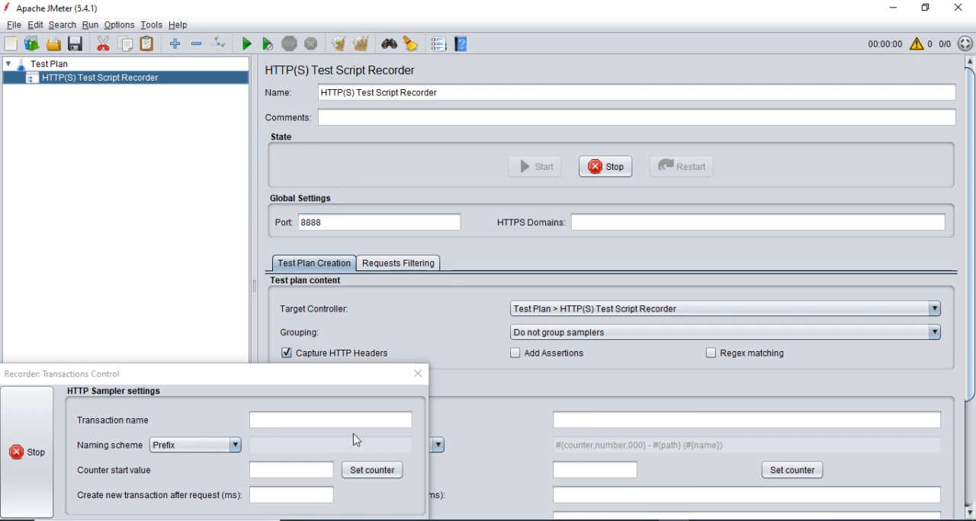
{"action": "left_click", "coordinate": [612, 520]}
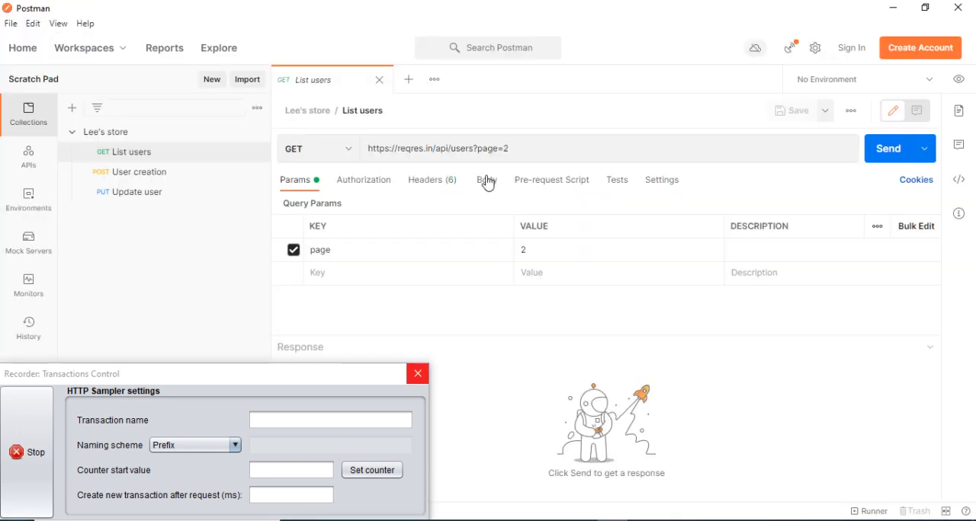
Send the List users GET request through the running recorder and hide the Transactions Control window.
{"action": "left_click", "coordinate": [892, 152]}
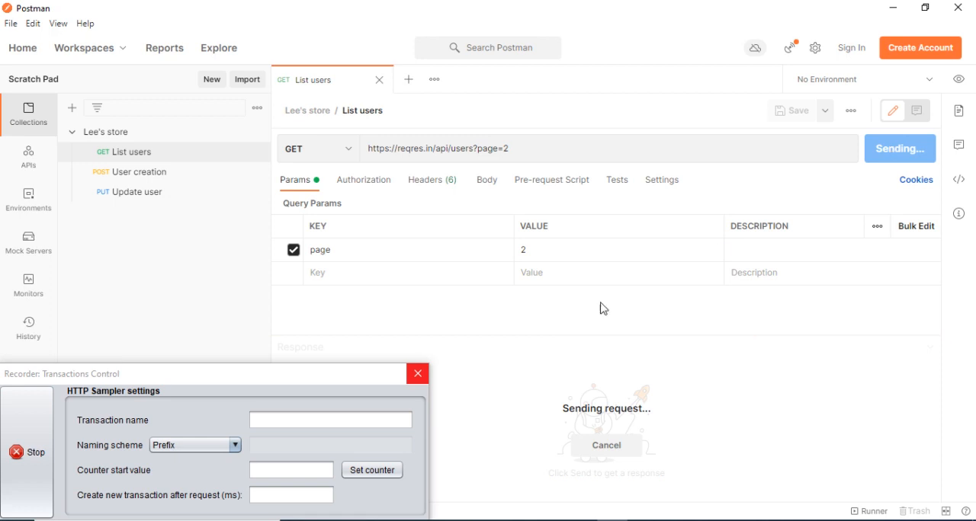
{"action": "left_click", "coordinate": [316, 520]}
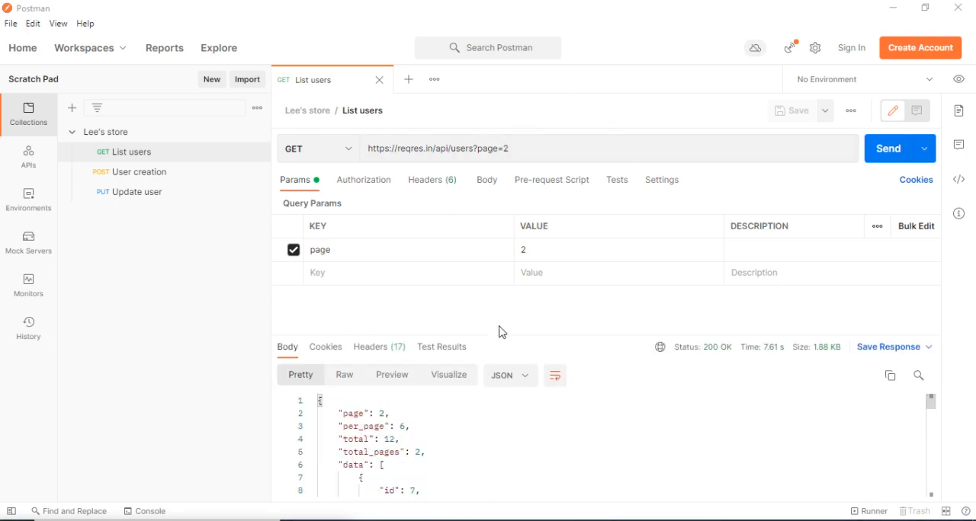
Review the List users response body together with its status and response time.
{"action": "scroll", "coordinate": [464, 425], "scroll_direction": "down", "scroll_amount": 5}
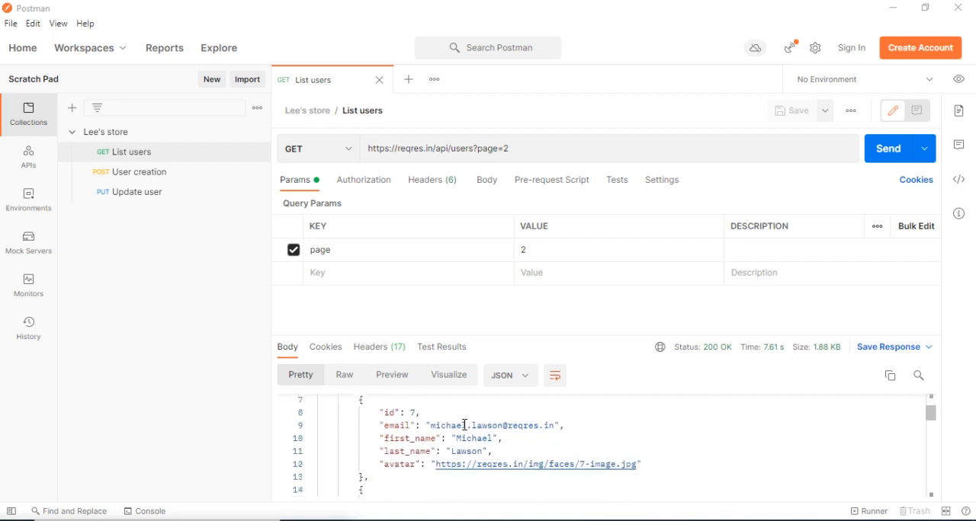
{"action": "scroll", "coordinate": [464, 425], "scroll_direction": "down", "scroll_amount": 10}
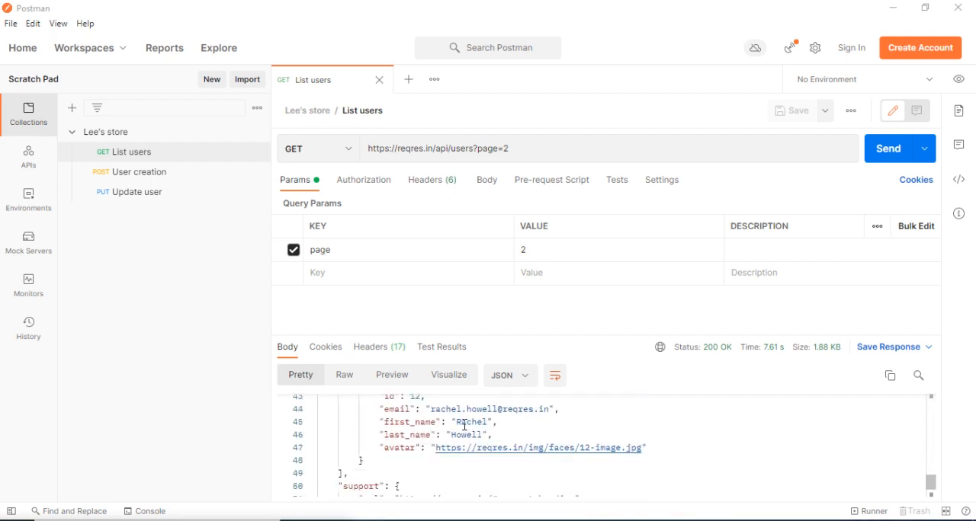
{"action": "scroll", "coordinate": [464, 424], "scroll_direction": "up", "scroll_amount": 15}
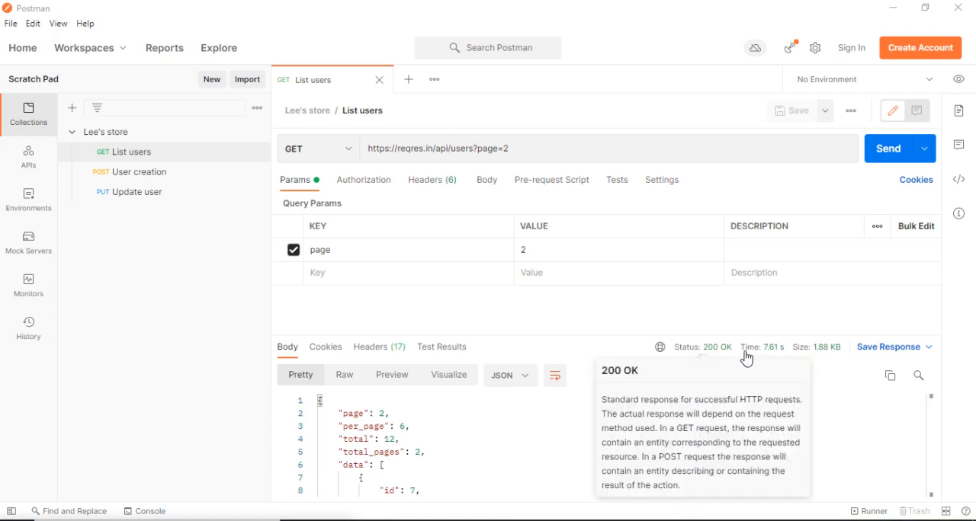
{"action": "mouse_move", "coordinate": [775, 358]}
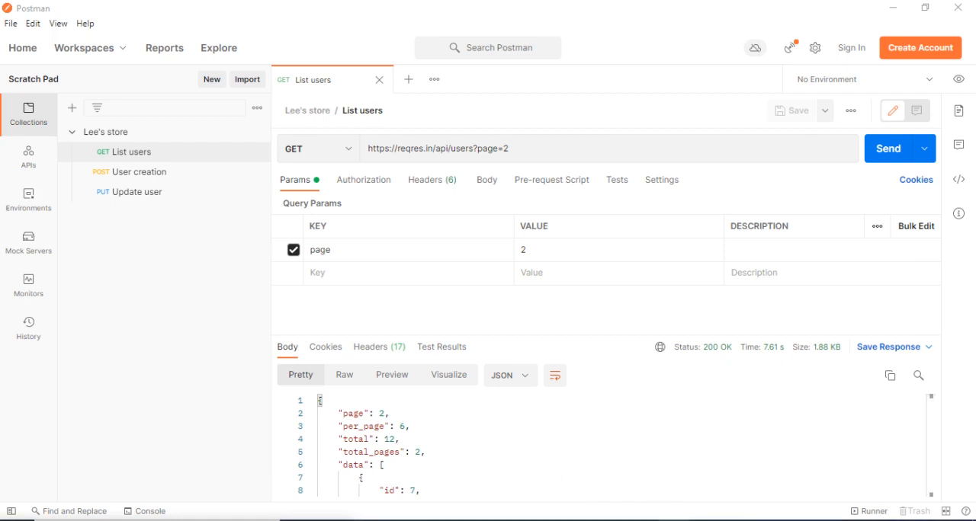
Switch to JMeter and examine the recorded /api/users-1 GET request and its HTTP Header Manager under HTTP(S) Test Script Recorder.
{"action": "left_click", "coordinate": [662, 479]}
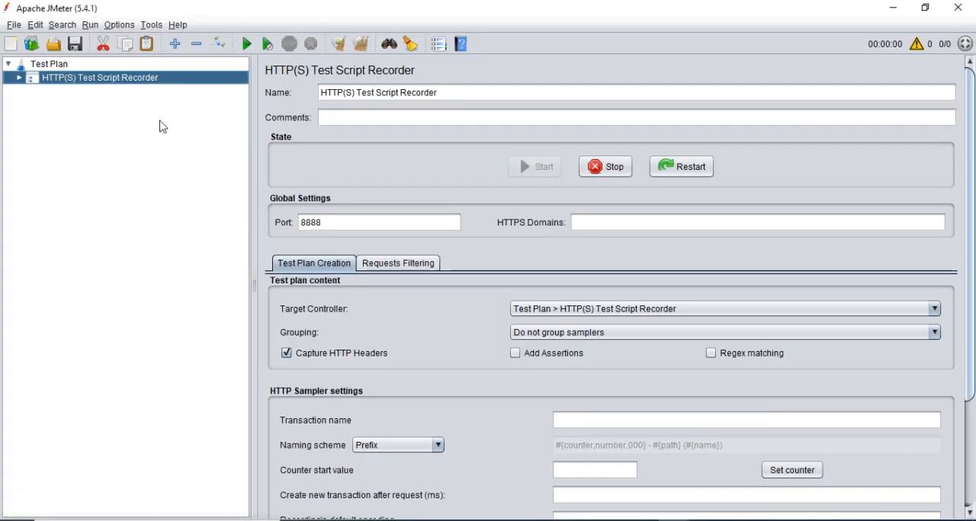
{"action": "double_click", "coordinate": [80, 83]}
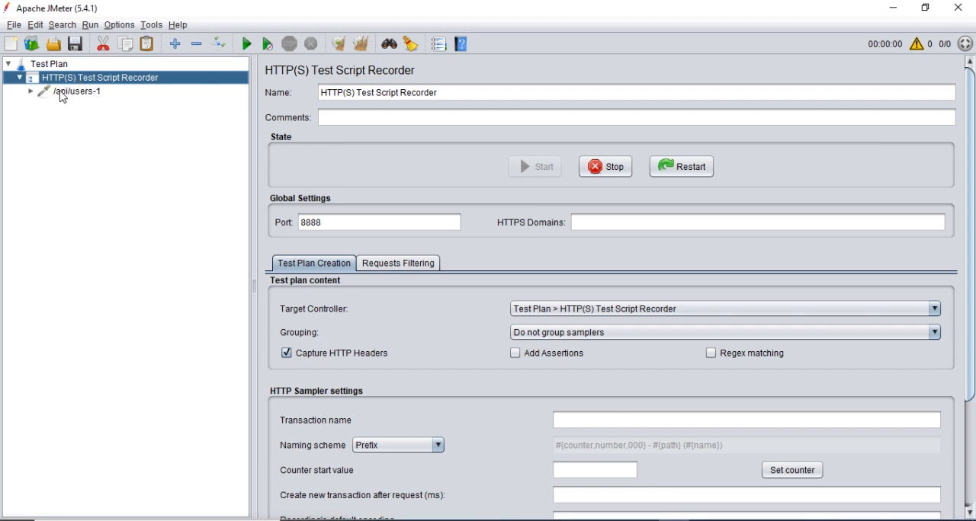
{"action": "double_click", "coordinate": [62, 96]}
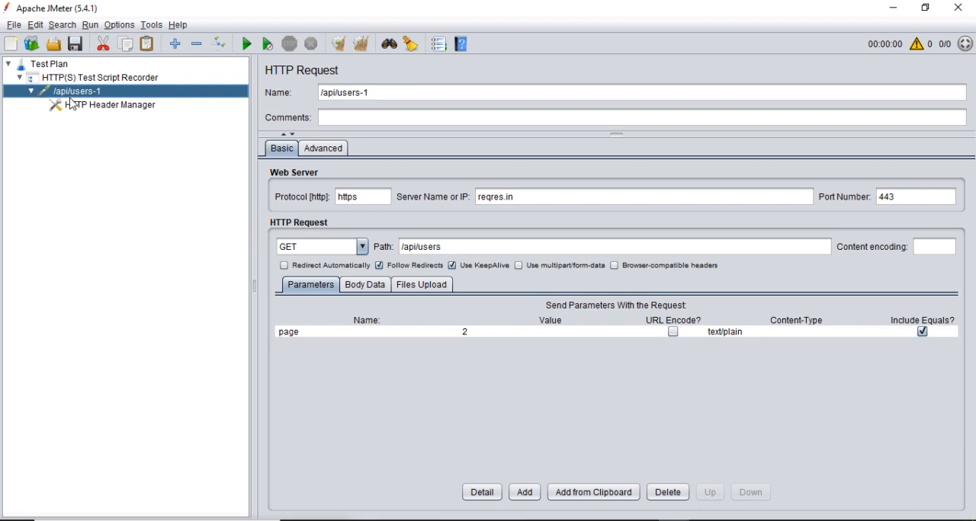
{"action": "left_click", "coordinate": [115, 106]}
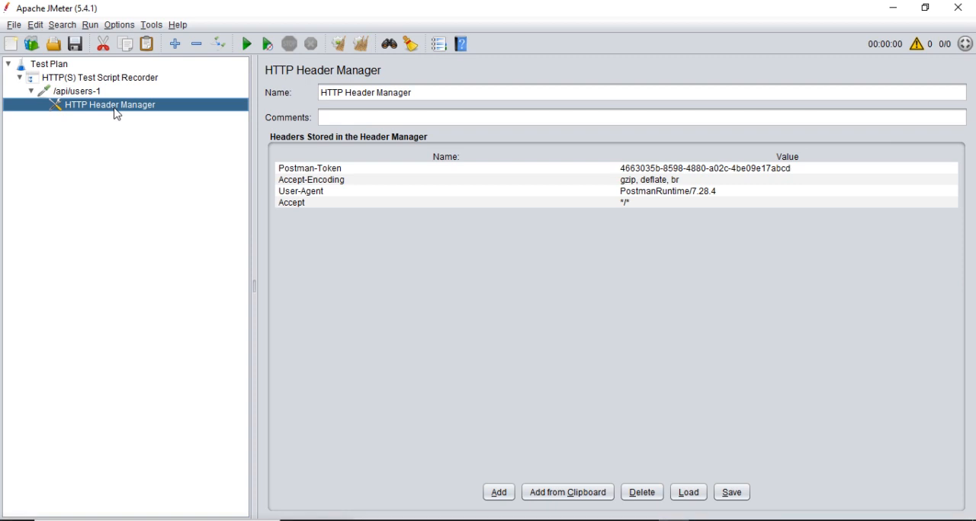
{"action": "left_click", "coordinate": [95, 93]}
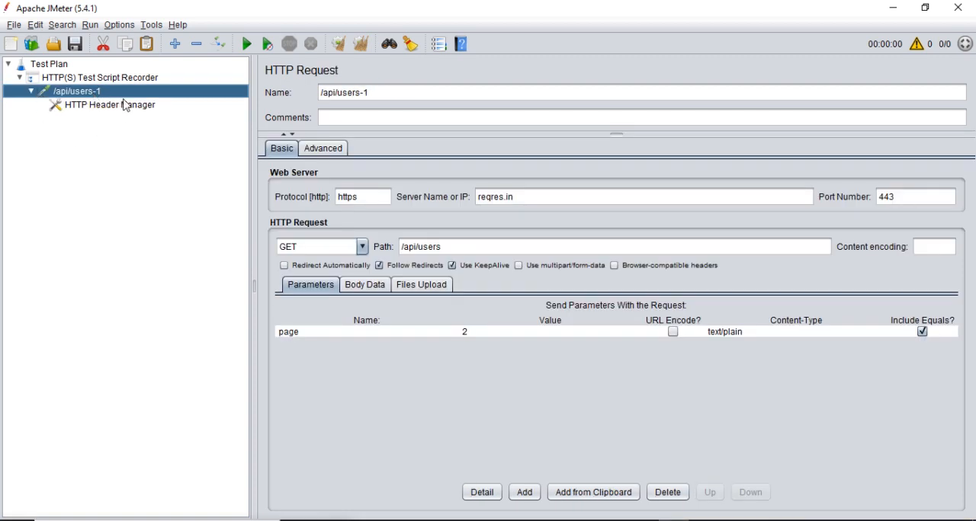
{"action": "double_click", "coordinate": [83, 92]}
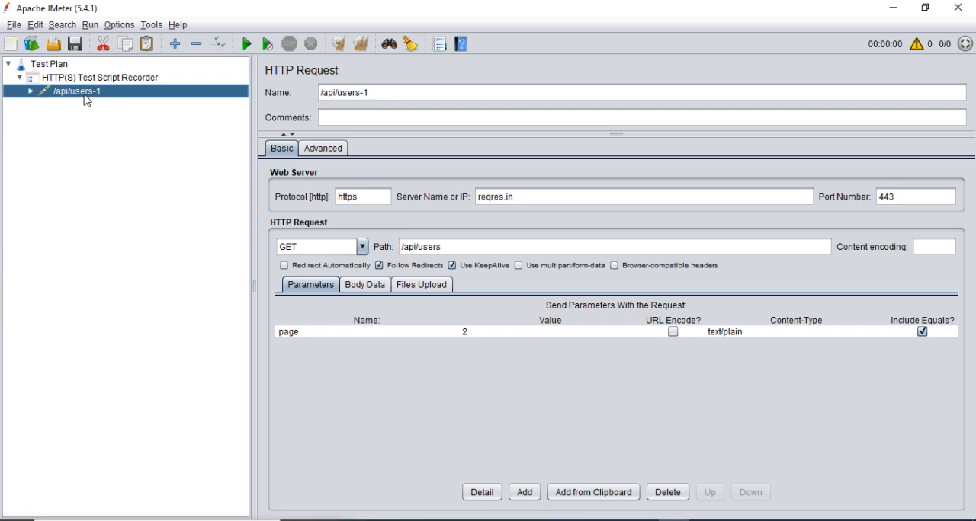
{"action": "double_click", "coordinate": [85, 95]}
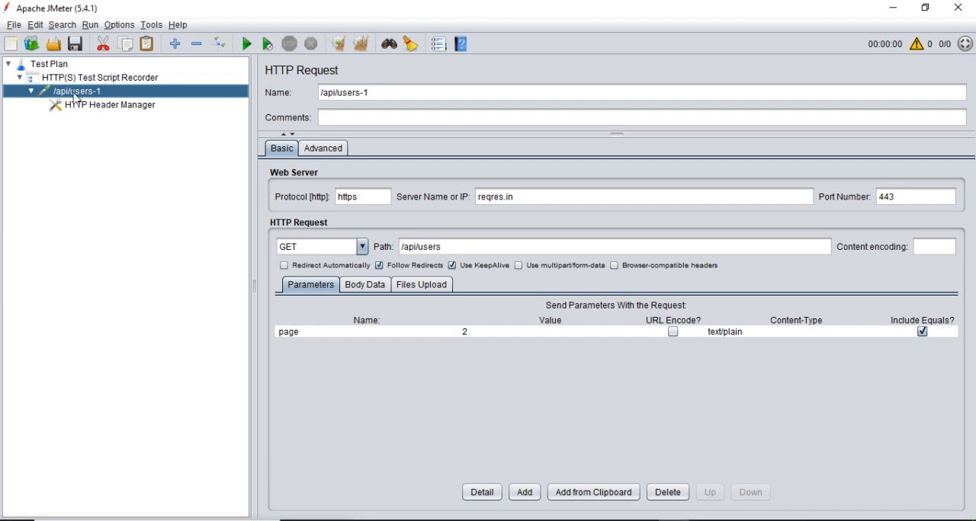
{"action": "double_click", "coordinate": [76, 93]}
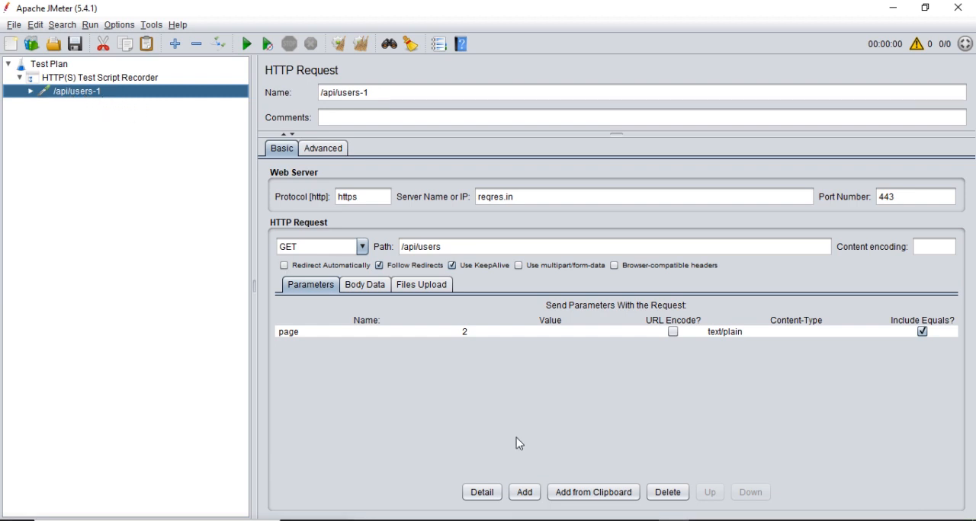
Return to Postman and send the User creation POST request through the running recorder.
{"action": "key", "text": "alt+Tab"}
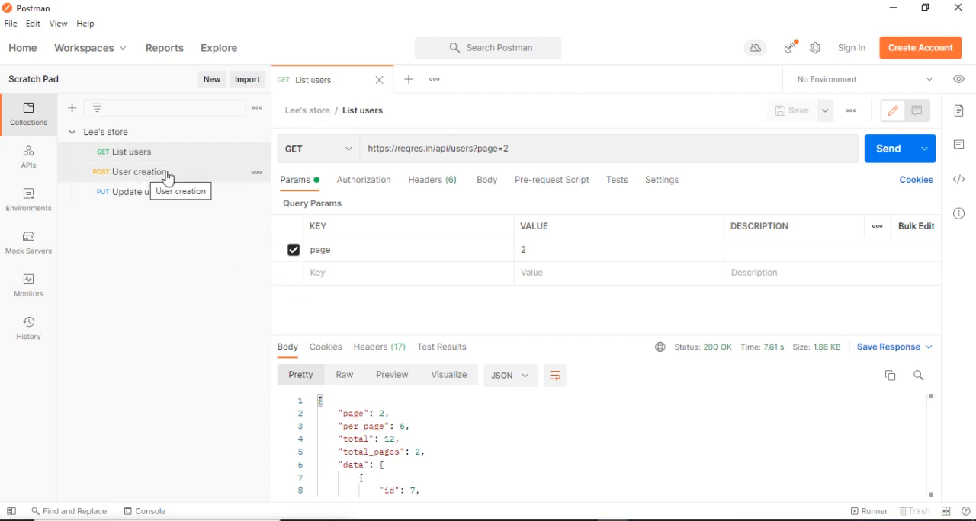
{"action": "left_click", "coordinate": [132, 176]}
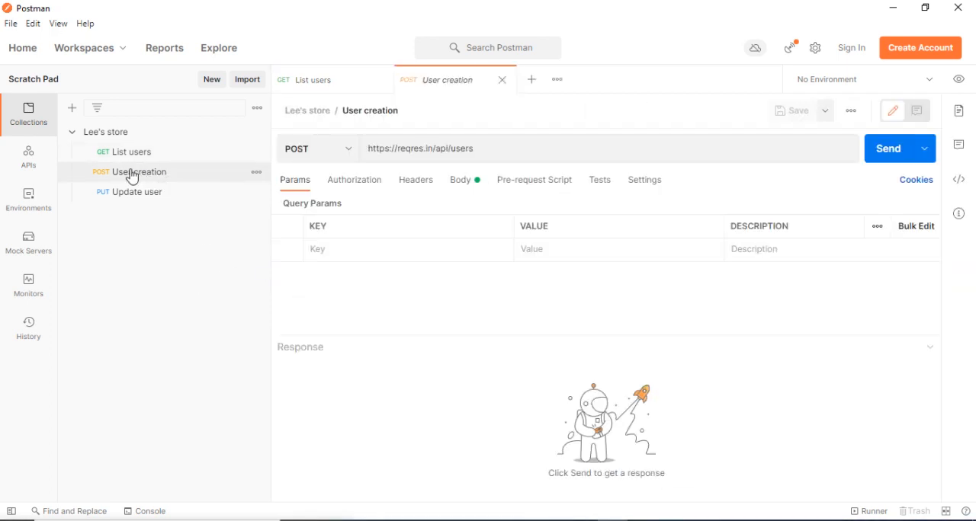
{"action": "left_click", "coordinate": [889, 158]}
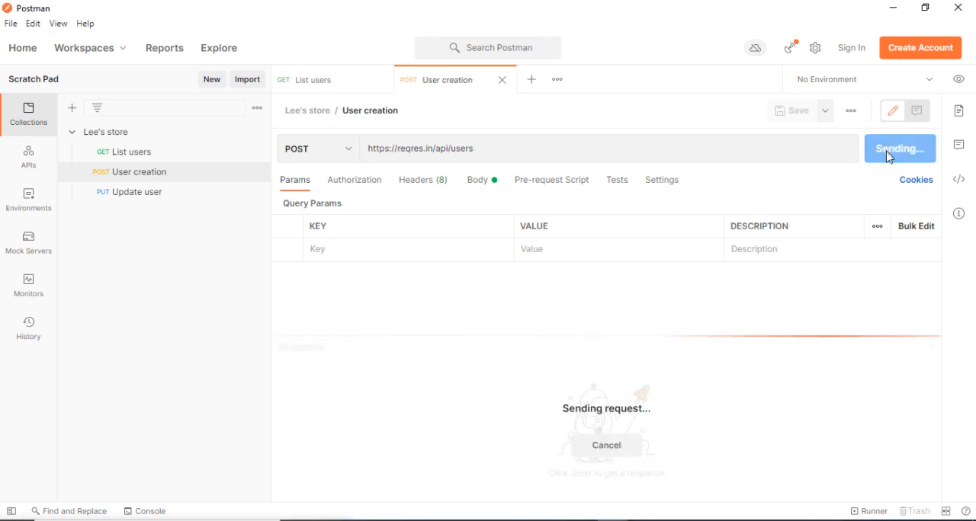
{"action": "left_click", "coordinate": [503, 152]}
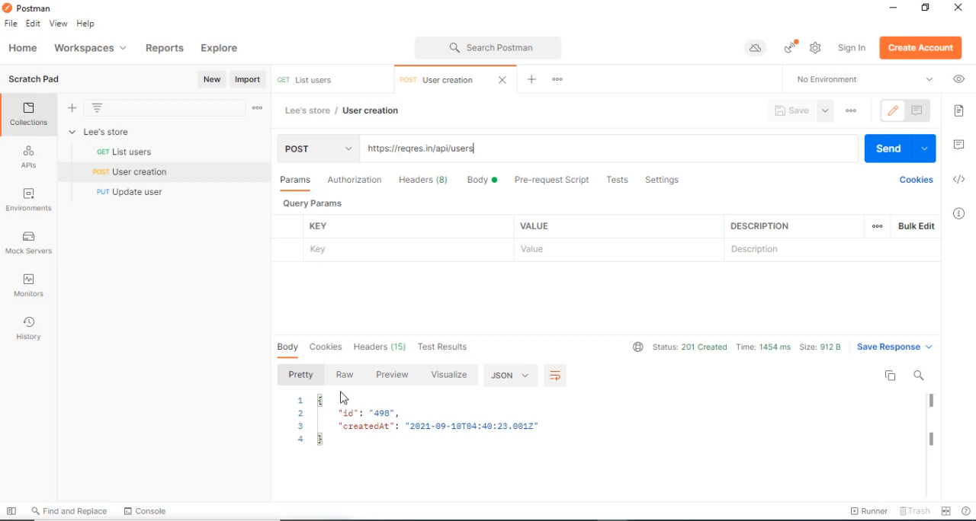
Check the headers and raw body of the User creation request.
{"action": "left_click", "coordinate": [422, 185]}
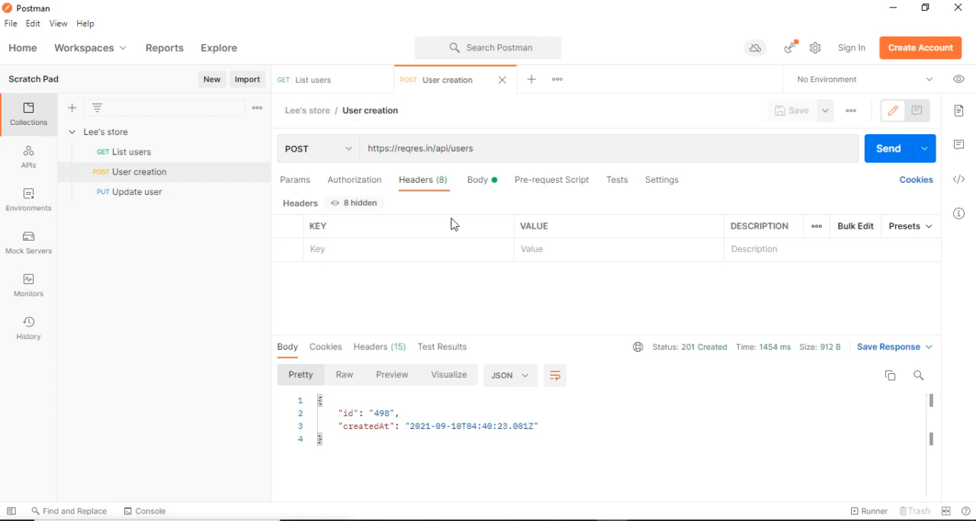
{"action": "left_click", "coordinate": [484, 188]}
{"action": "left_click_drag", "start_coordinate": [353, 276], "coordinate": [318, 236]}
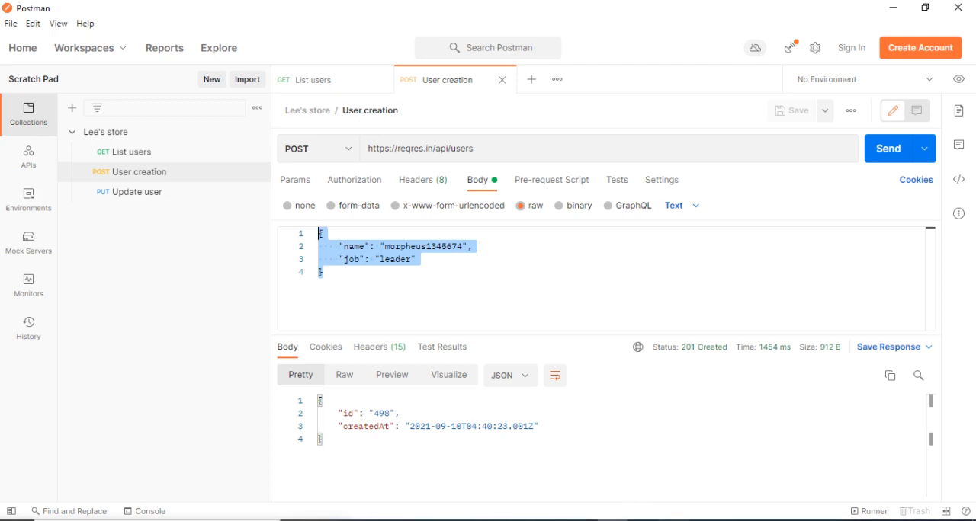
Switch to JMeter and compare the recorded /api/users-2 request's body data, path, server name and port number with the Postman request.
{"action": "key", "text": "alt+Tab"}
{"action": "double_click", "coordinate": [81, 107]}
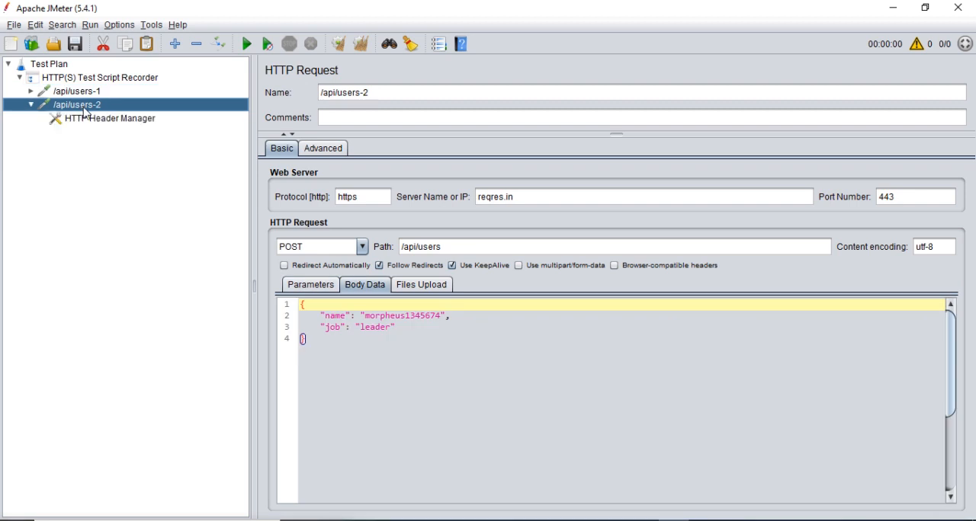
{"action": "key", "text": "ctrl+a"}
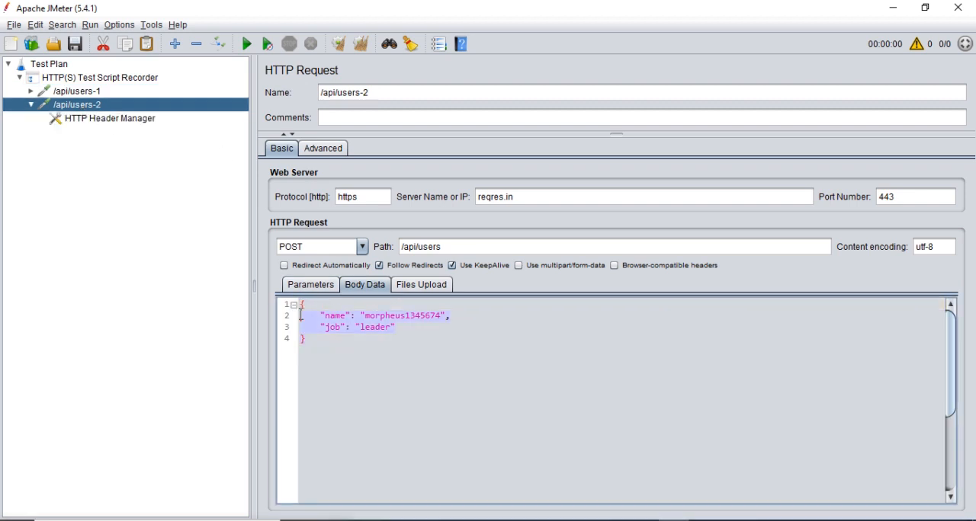
{"action": "left_click", "coordinate": [482, 245]}
{"action": "key", "text": "ctrl+a"}
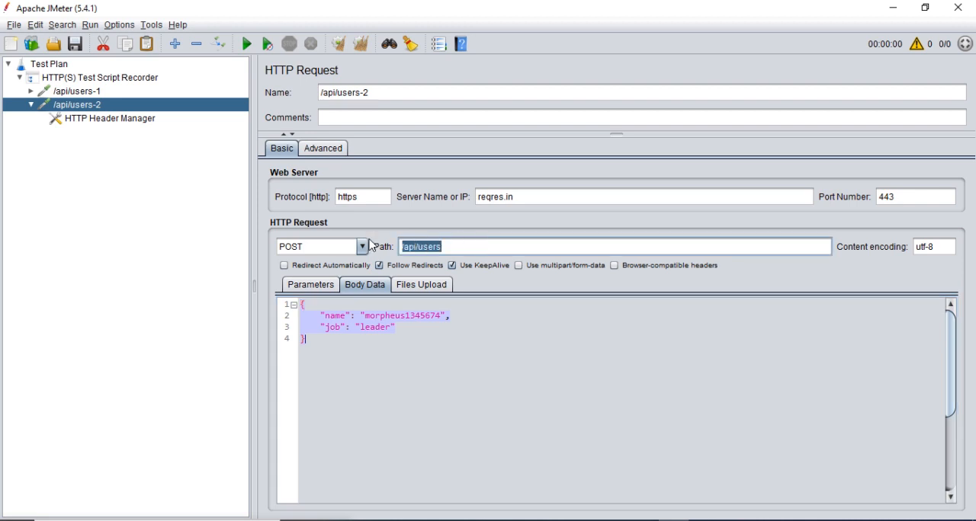
{"action": "left_click", "coordinate": [553, 196]}
{"action": "key", "text": "ctrl+a"}
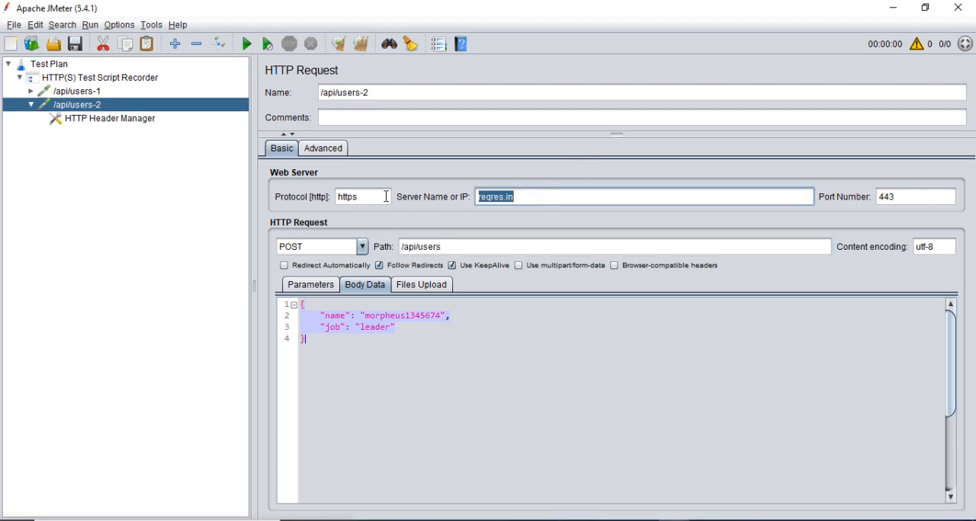
{"action": "left_click", "coordinate": [915, 197]}
{"action": "key", "text": "ctrl+a"}
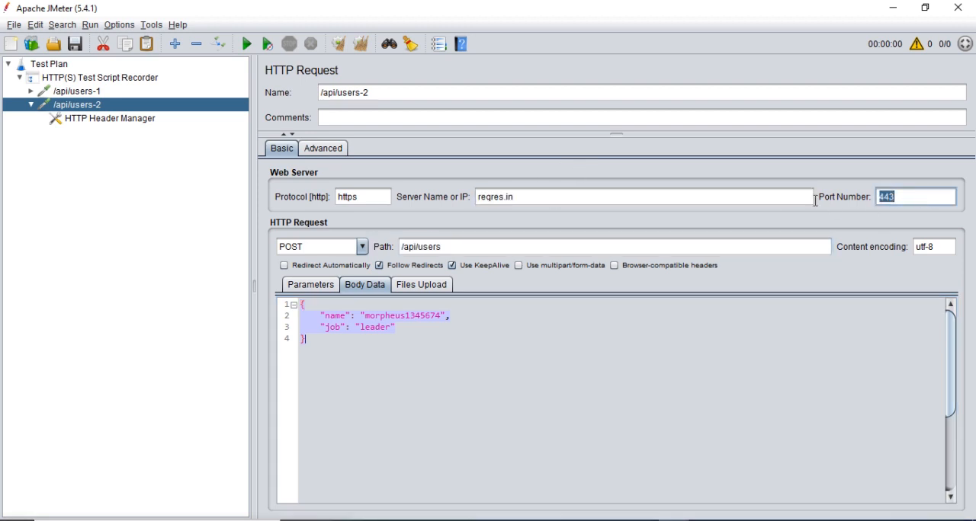
Switch to Postman and send the Update user PUT request through the running recorder.
{"action": "left_click", "coordinate": [612, 520]}
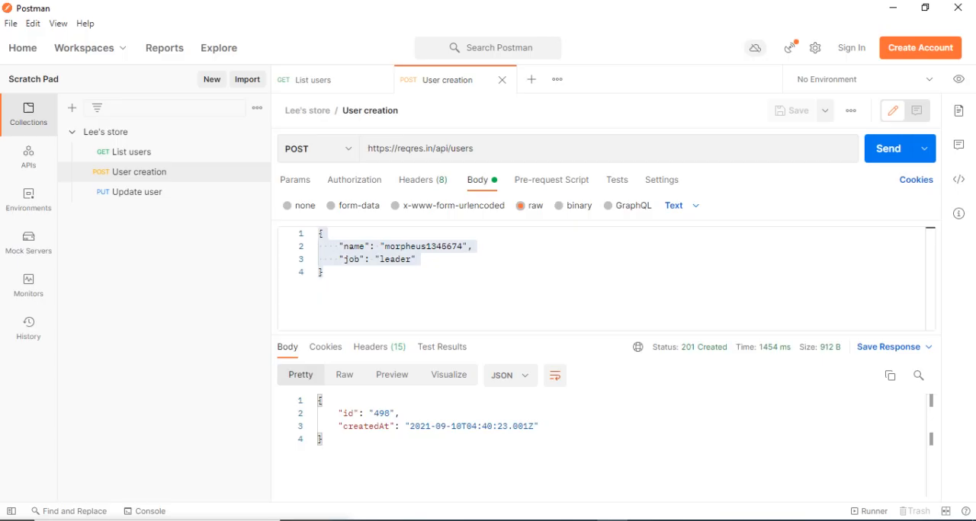
{"action": "left_click", "coordinate": [140, 200]}
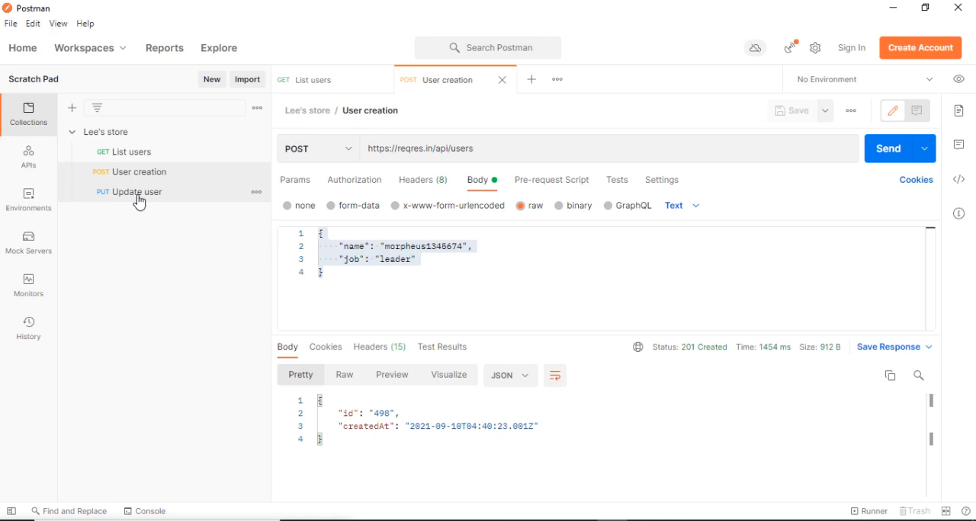
{"action": "left_click", "coordinate": [889, 151]}
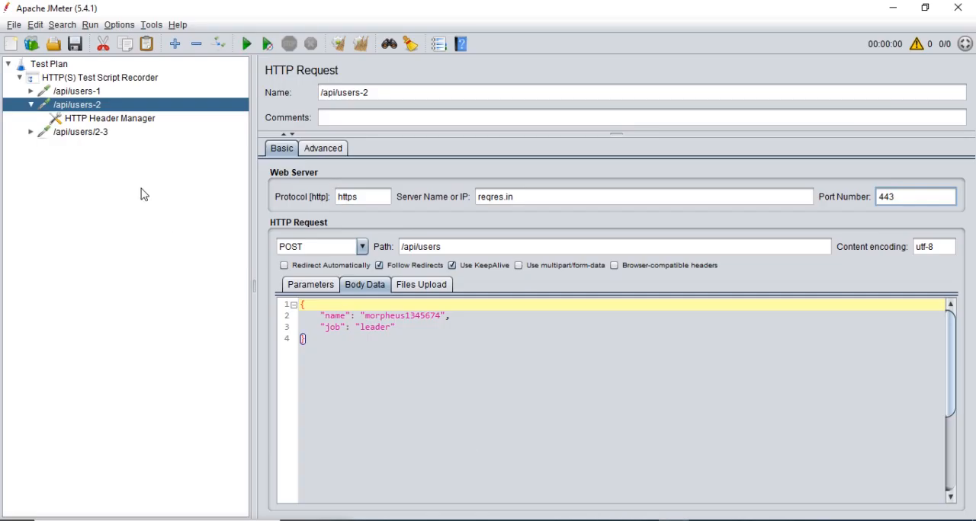
In JMeter, examine the body data, path, server name and port number of the recorded /api/users/2-3 PUT request.
{"action": "double_click", "coordinate": [88, 136]}
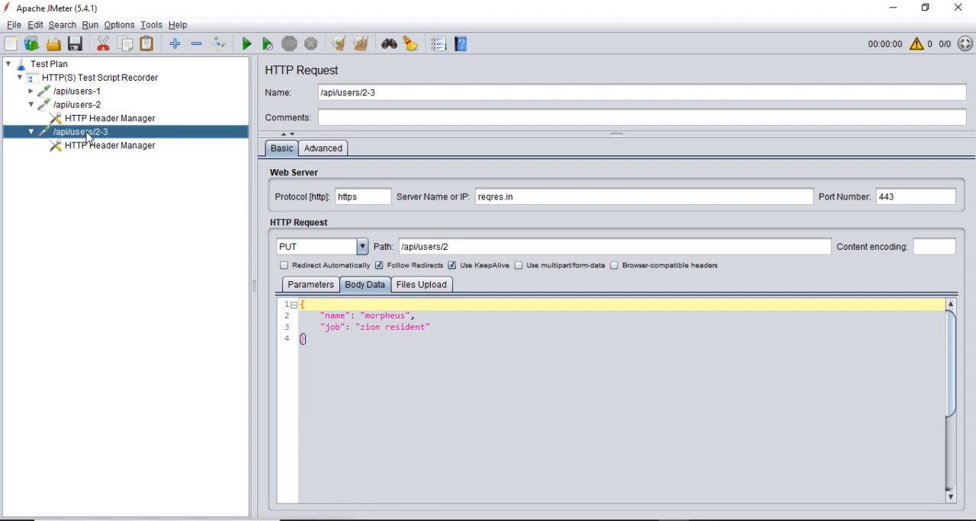
{"action": "left_click", "coordinate": [323, 339]}
{"action": "key", "text": "ctrl+a"}
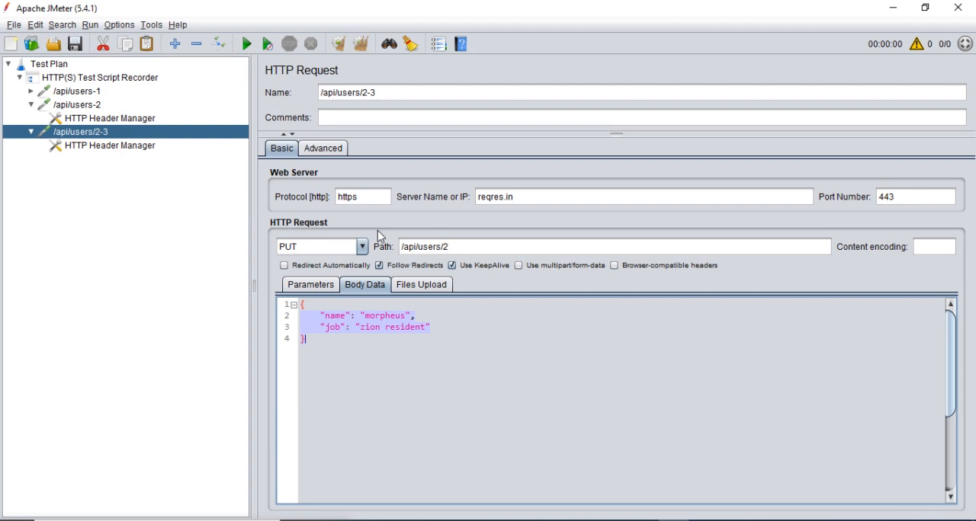
{"action": "left_click", "coordinate": [480, 249]}
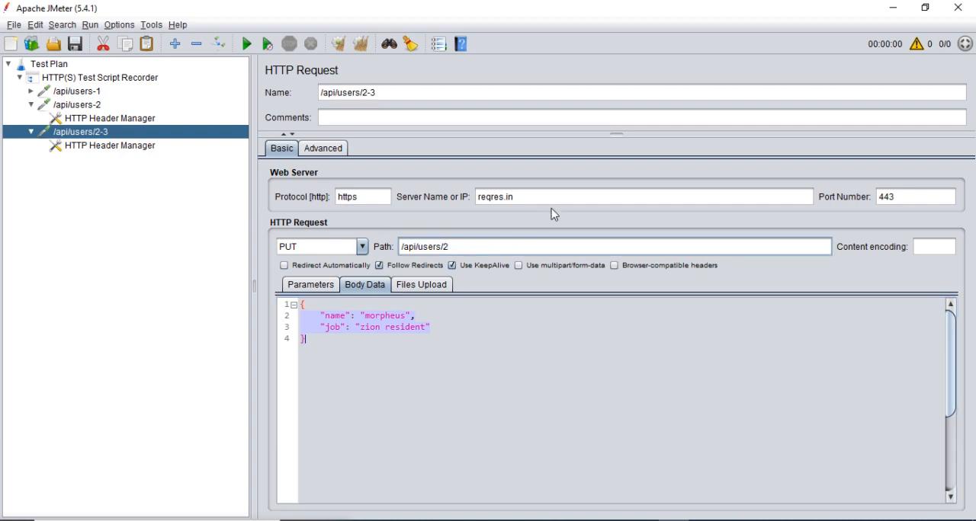
{"action": "left_click", "coordinate": [548, 201]}
{"action": "left_click", "coordinate": [914, 196]}
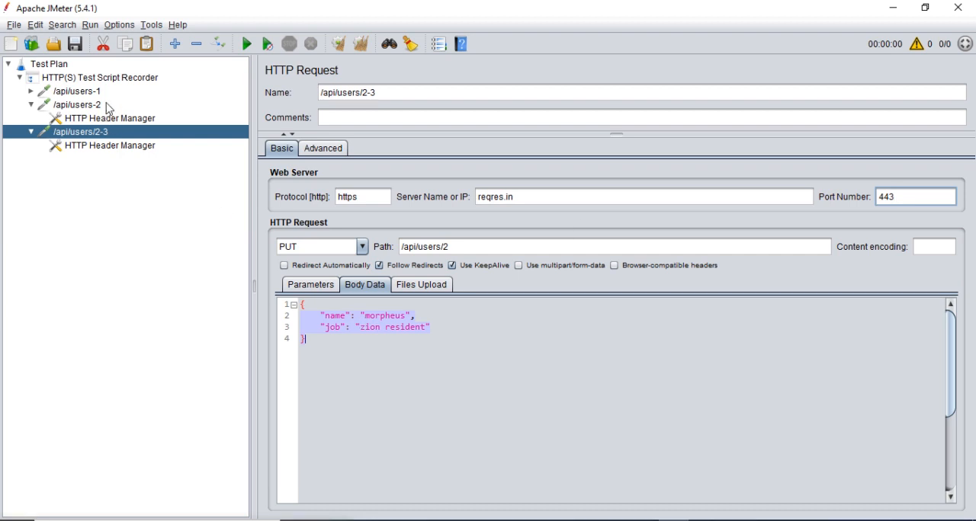
Stop the HTTP(S) Test Script Recorder.
{"action": "left_click", "coordinate": [106, 77]}
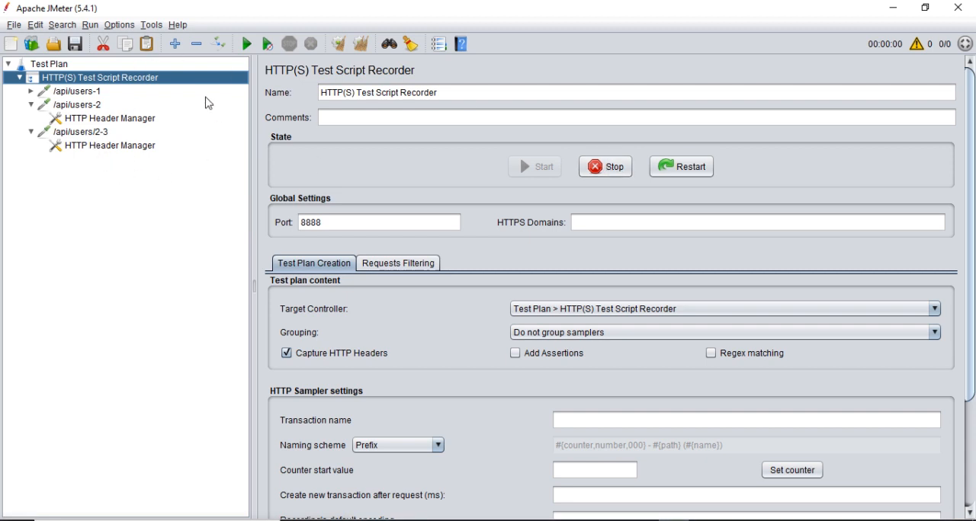
{"action": "left_click", "coordinate": [608, 171]}
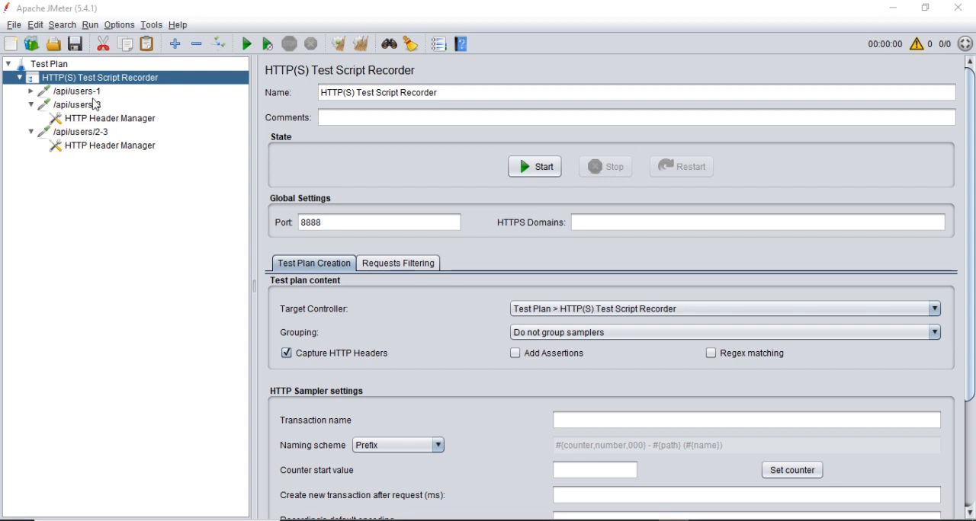
Rename the recorded /api/users-1 GET sampler as List users.
{"action": "double_click", "coordinate": [91, 93]}
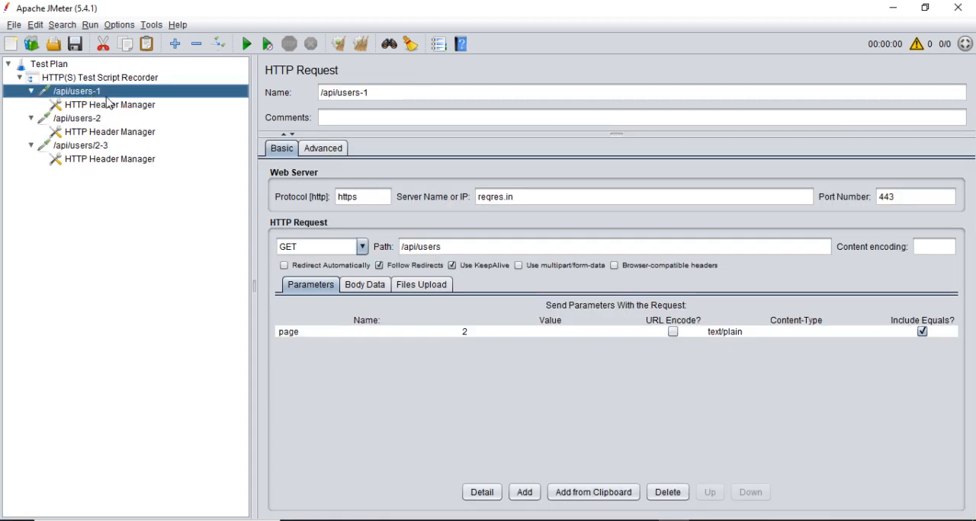
{"action": "left_click_drag", "start_coordinate": [410, 94], "coordinate": [283, 94]}
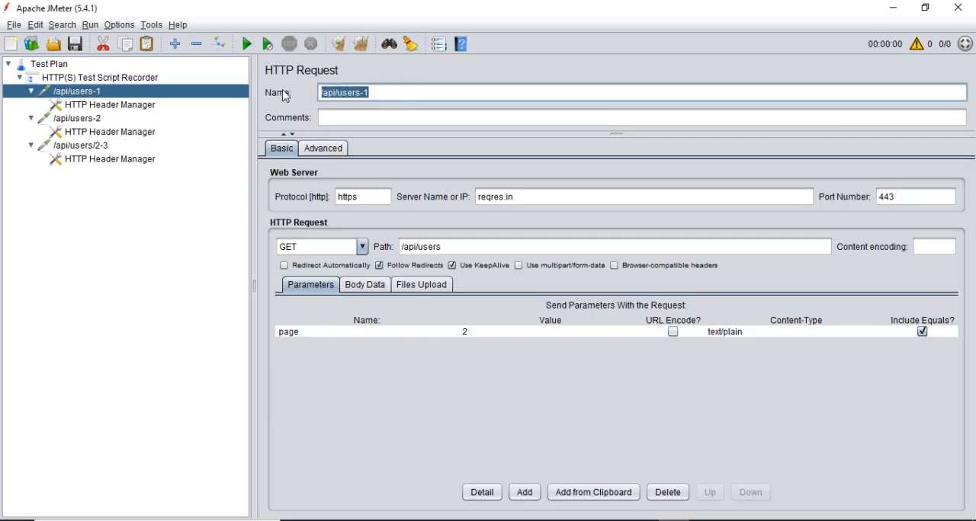
{"action": "key", "text": "BackSpace"}
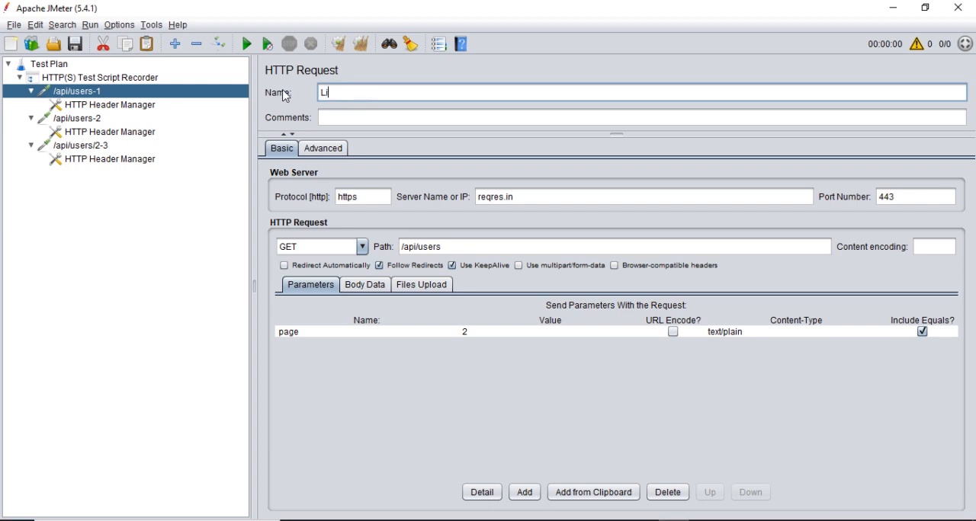
{"action": "type", "text": "List users"}
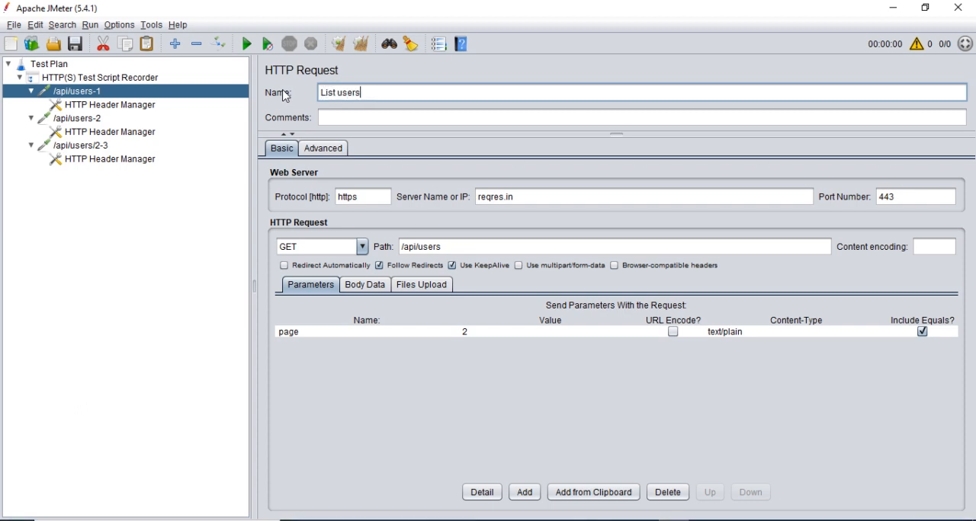
Check the request names in Postman, and rename the recorded /api/users-2 POST sampler in JMeter as User creation.
{"action": "left_click", "coordinate": [642, 520]}
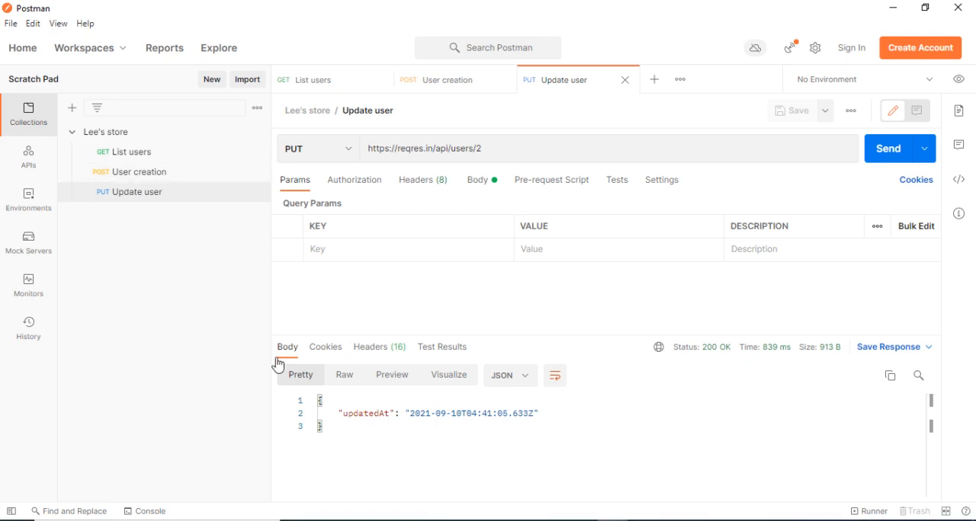
{"action": "left_click", "coordinate": [674, 519]}
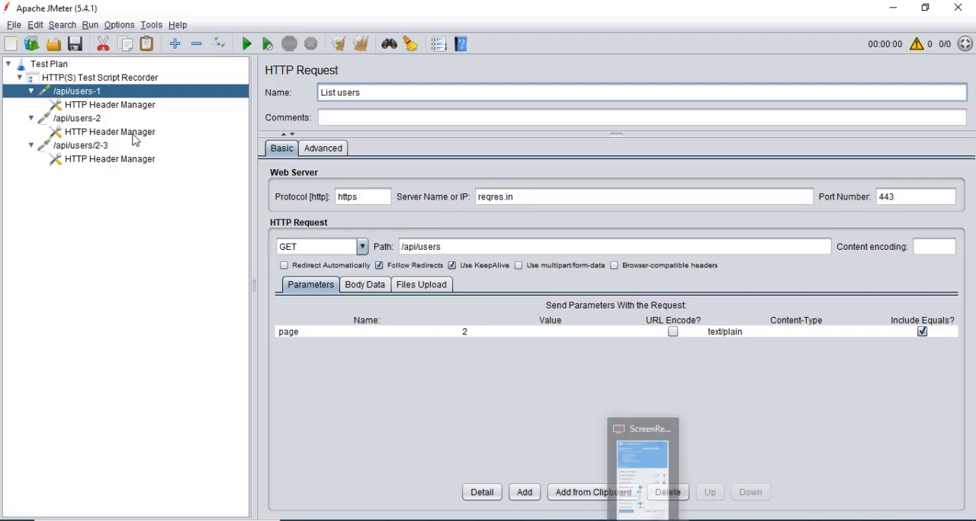
{"action": "left_click", "coordinate": [68, 121]}
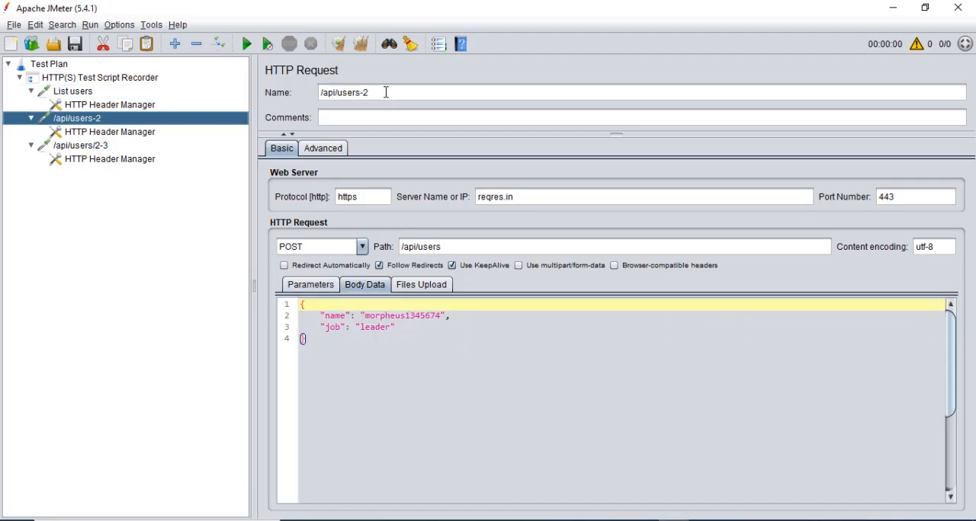
{"action": "left_click_drag", "start_coordinate": [386, 92], "coordinate": [269, 93]}
{"action": "key", "text": "BackSpace"}
{"action": "type", "text": "User crea"}
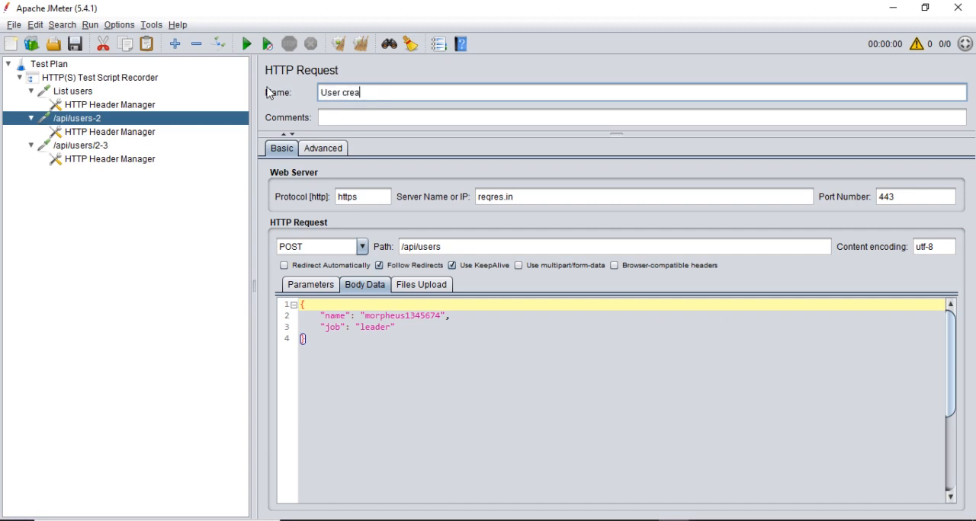
{"action": "type", "text": "tionn"}
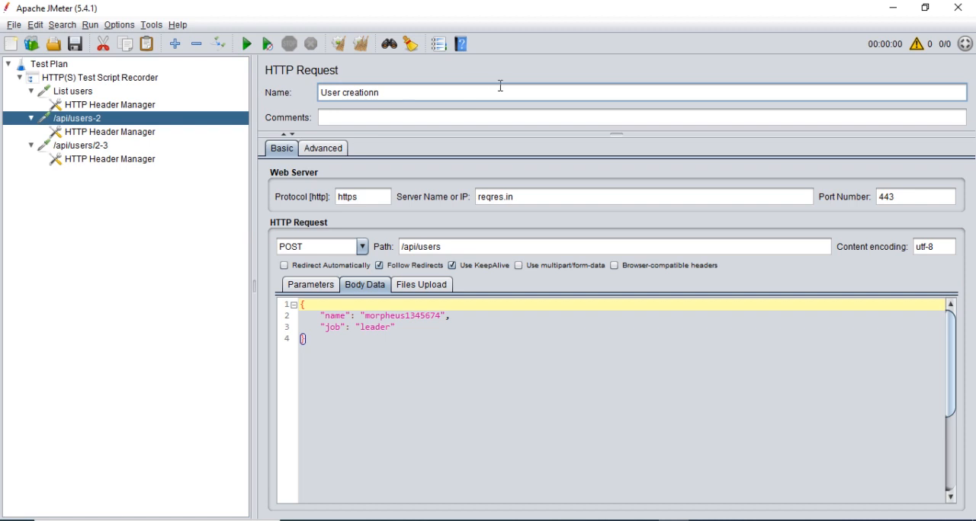
{"action": "key", "text": "BackSpace"}
Check the PUT request's name in Postman, and rename the recorded /api/users/2-3 sampler in JMeter as Update user.
{"action": "left_click", "coordinate": [99, 145]}
{"action": "key", "text": "alt+Tab"}
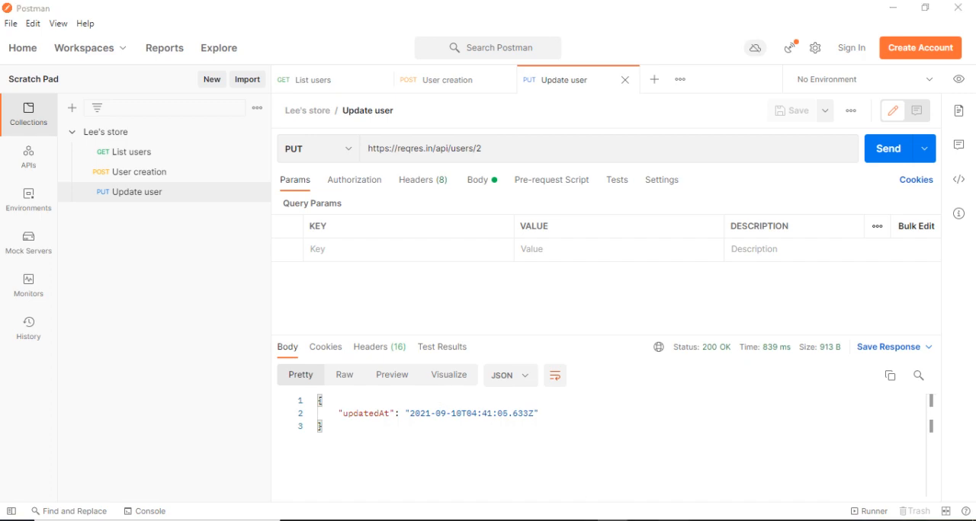
{"action": "key", "text": "alt+Tab"}
{"action": "left_click_drag", "start_coordinate": [383, 96], "coordinate": [276, 94]}
{"action": "type", "text": "Upda"}
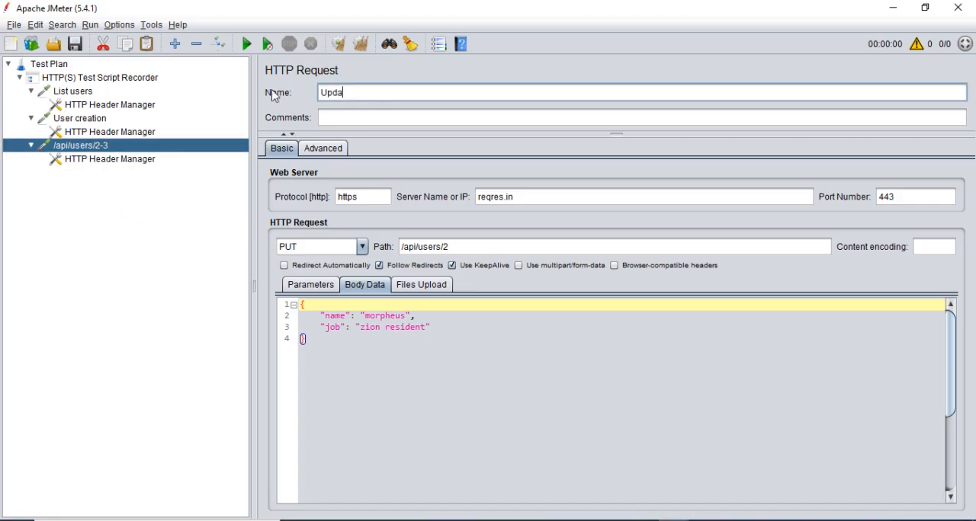
{"action": "type", "text": "te user"}
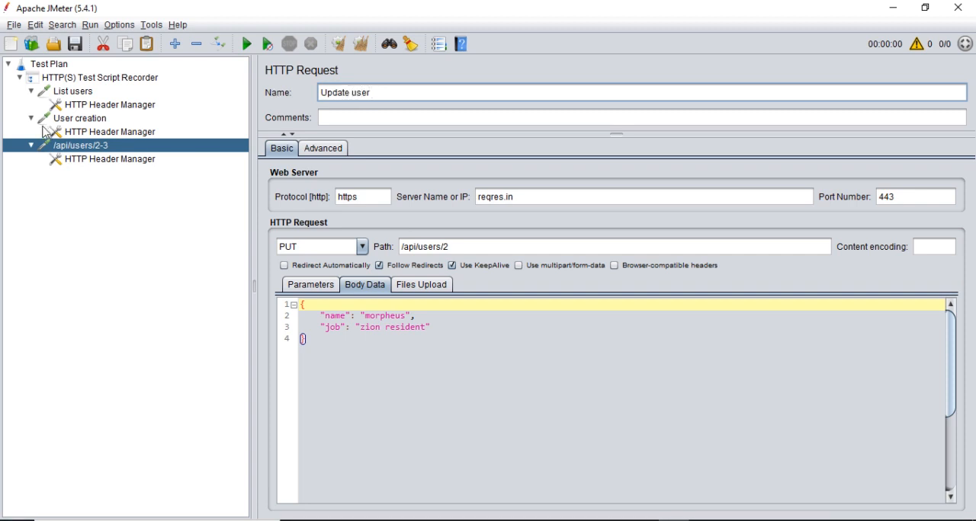
{"action": "left_click", "coordinate": [93, 120]}
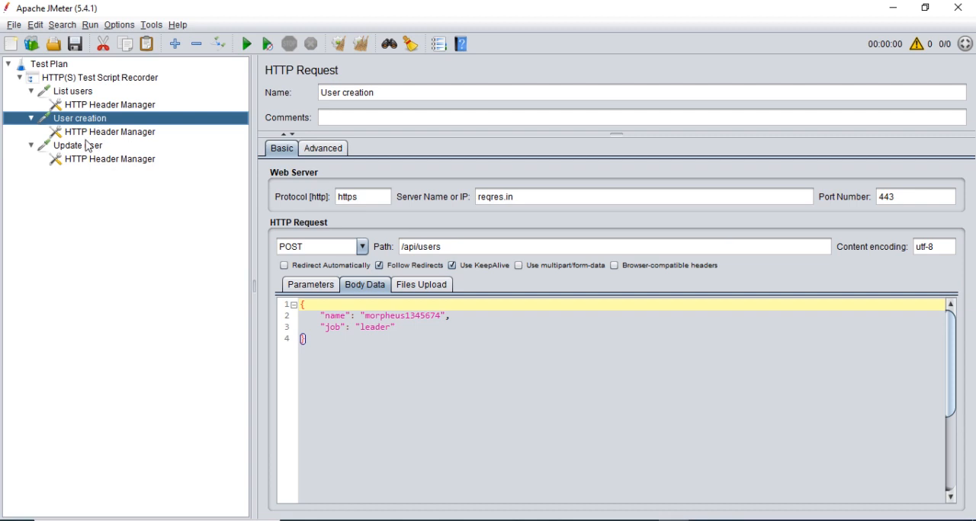
{"action": "left_click", "coordinate": [88, 148]}
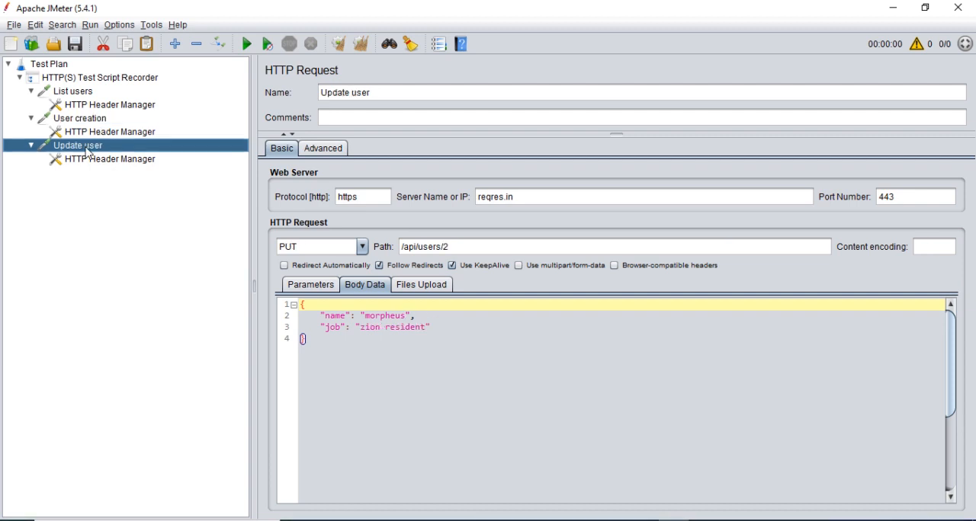